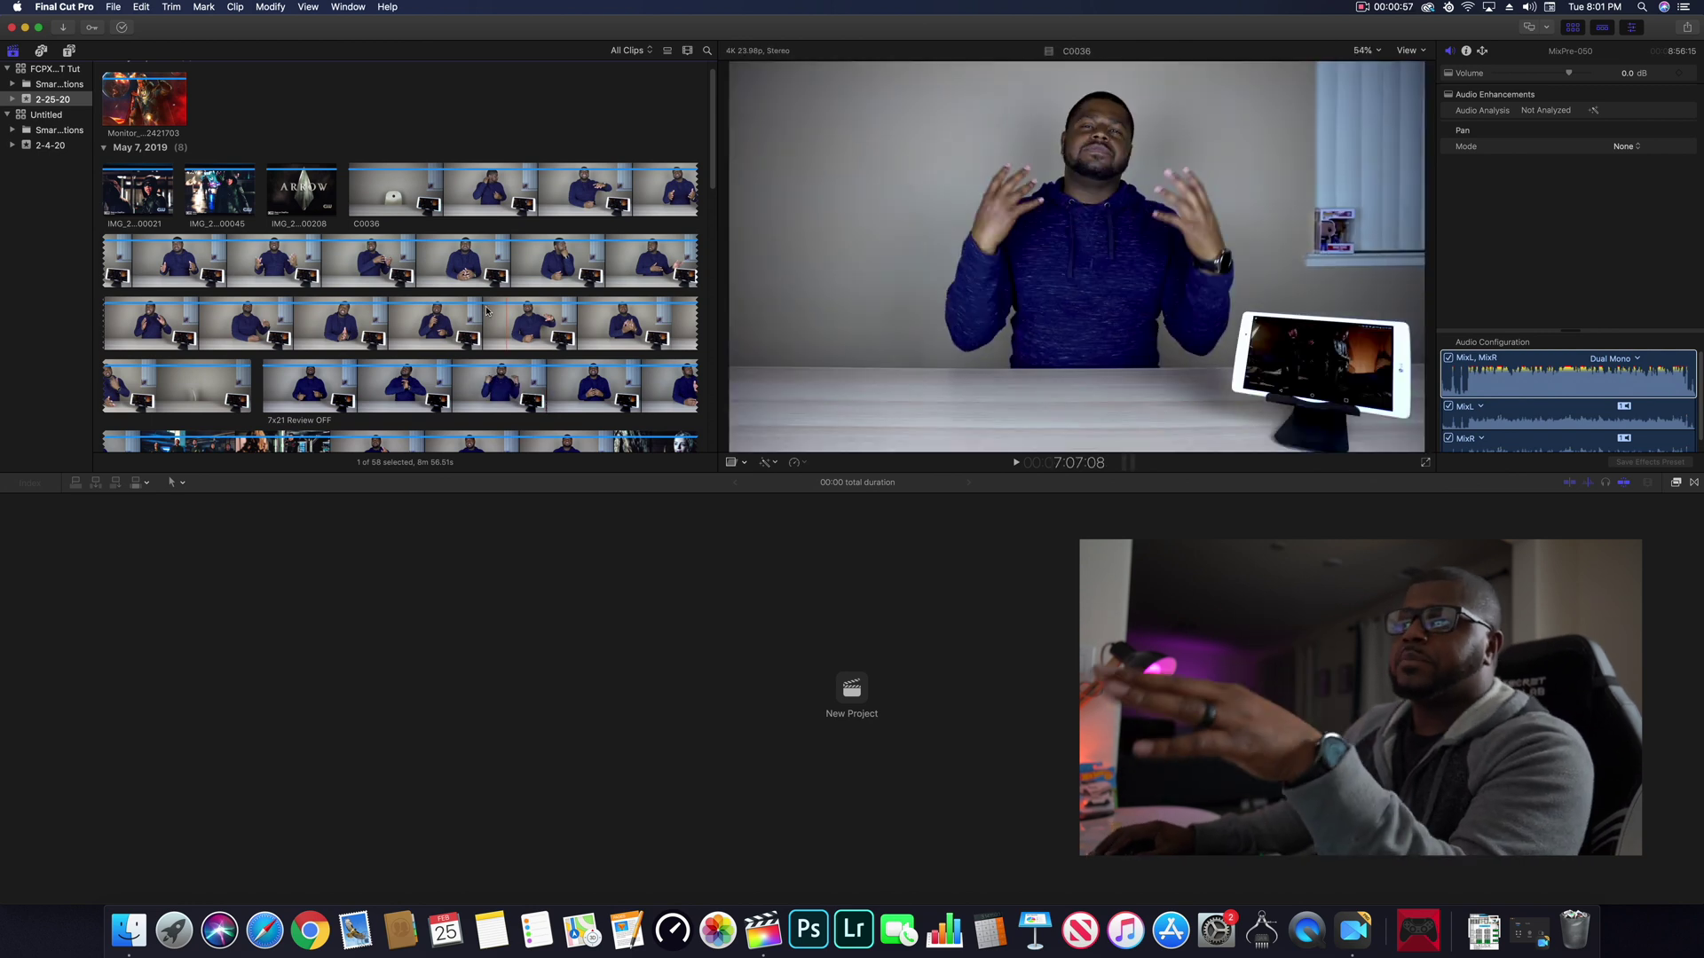
# Find and select the talking-head clip C0036 in the Browser.
pyautogui.scroll(-5, 479, 338)
pyautogui.scroll(6, 411, 266)
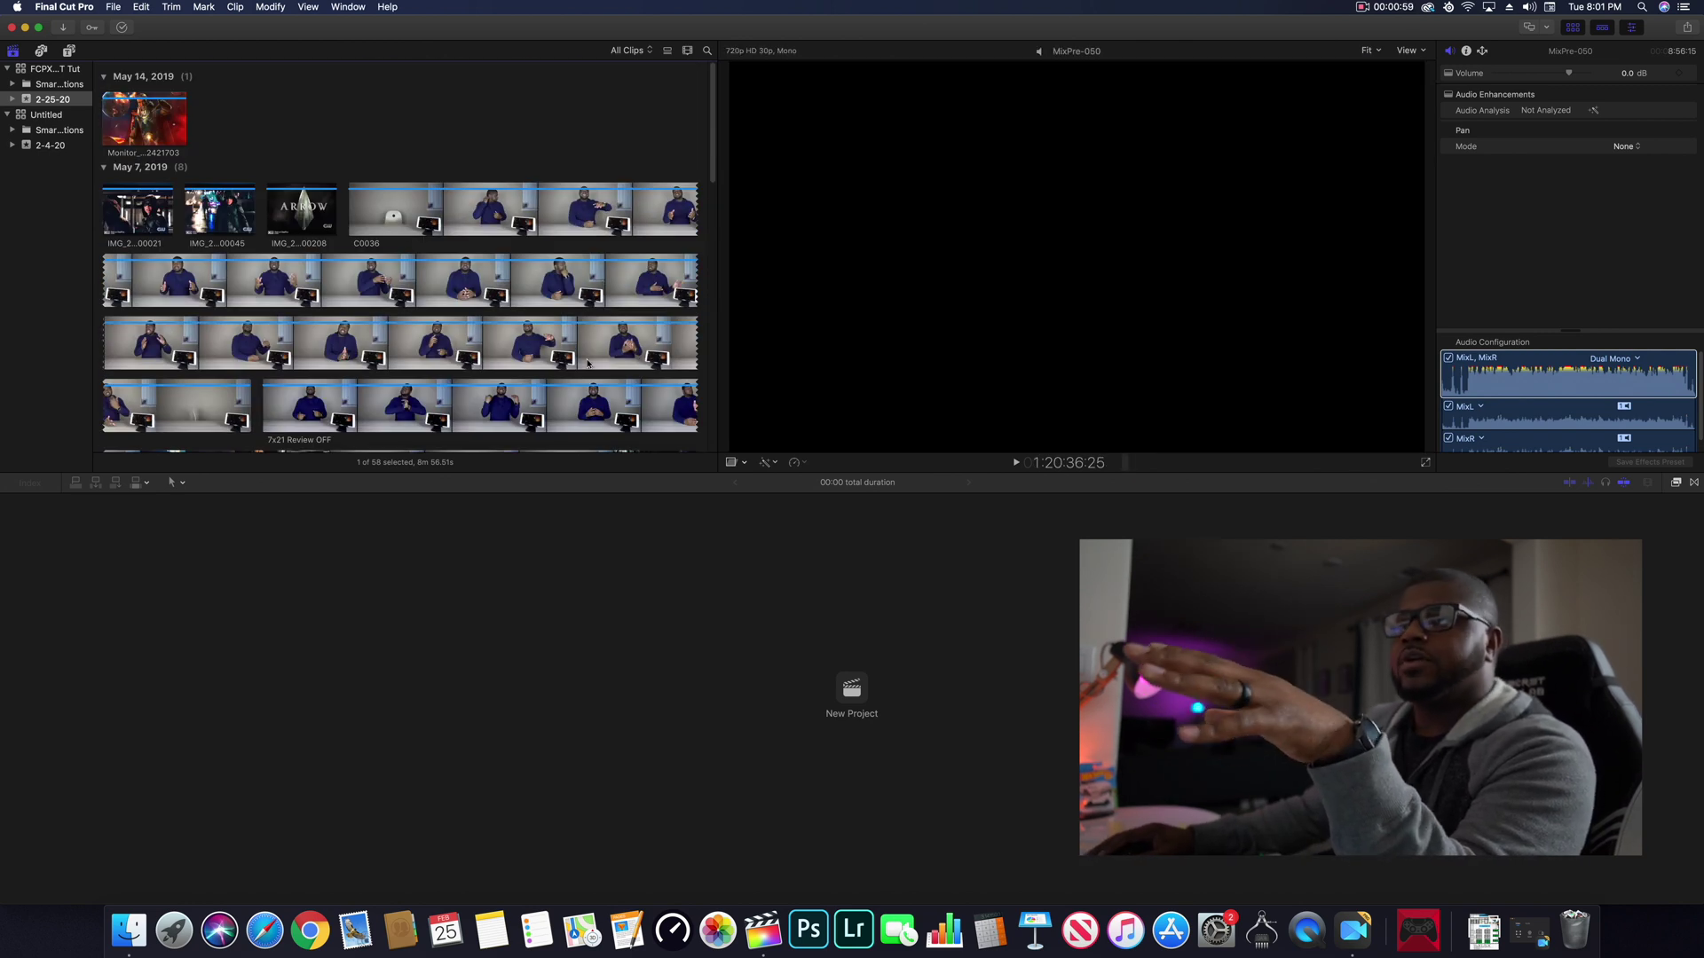
pyautogui.scroll(-3, 533, 248)
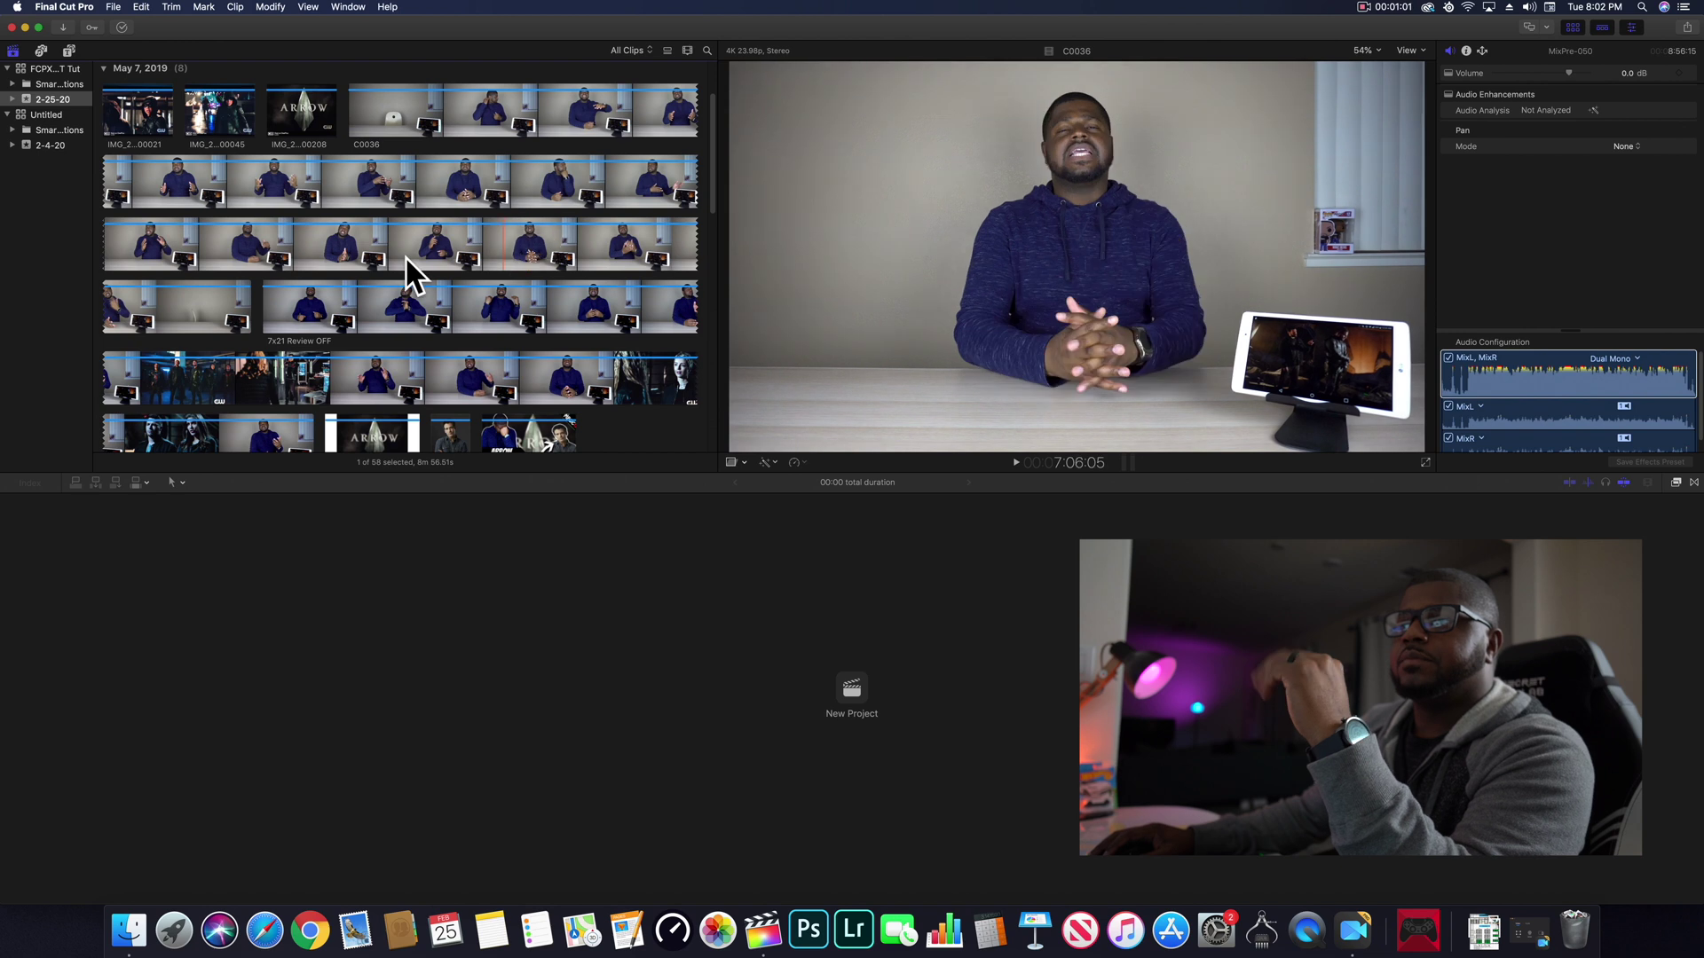
pyautogui.scroll(-4, 403, 254)
pyautogui.scroll(6, 403, 254)
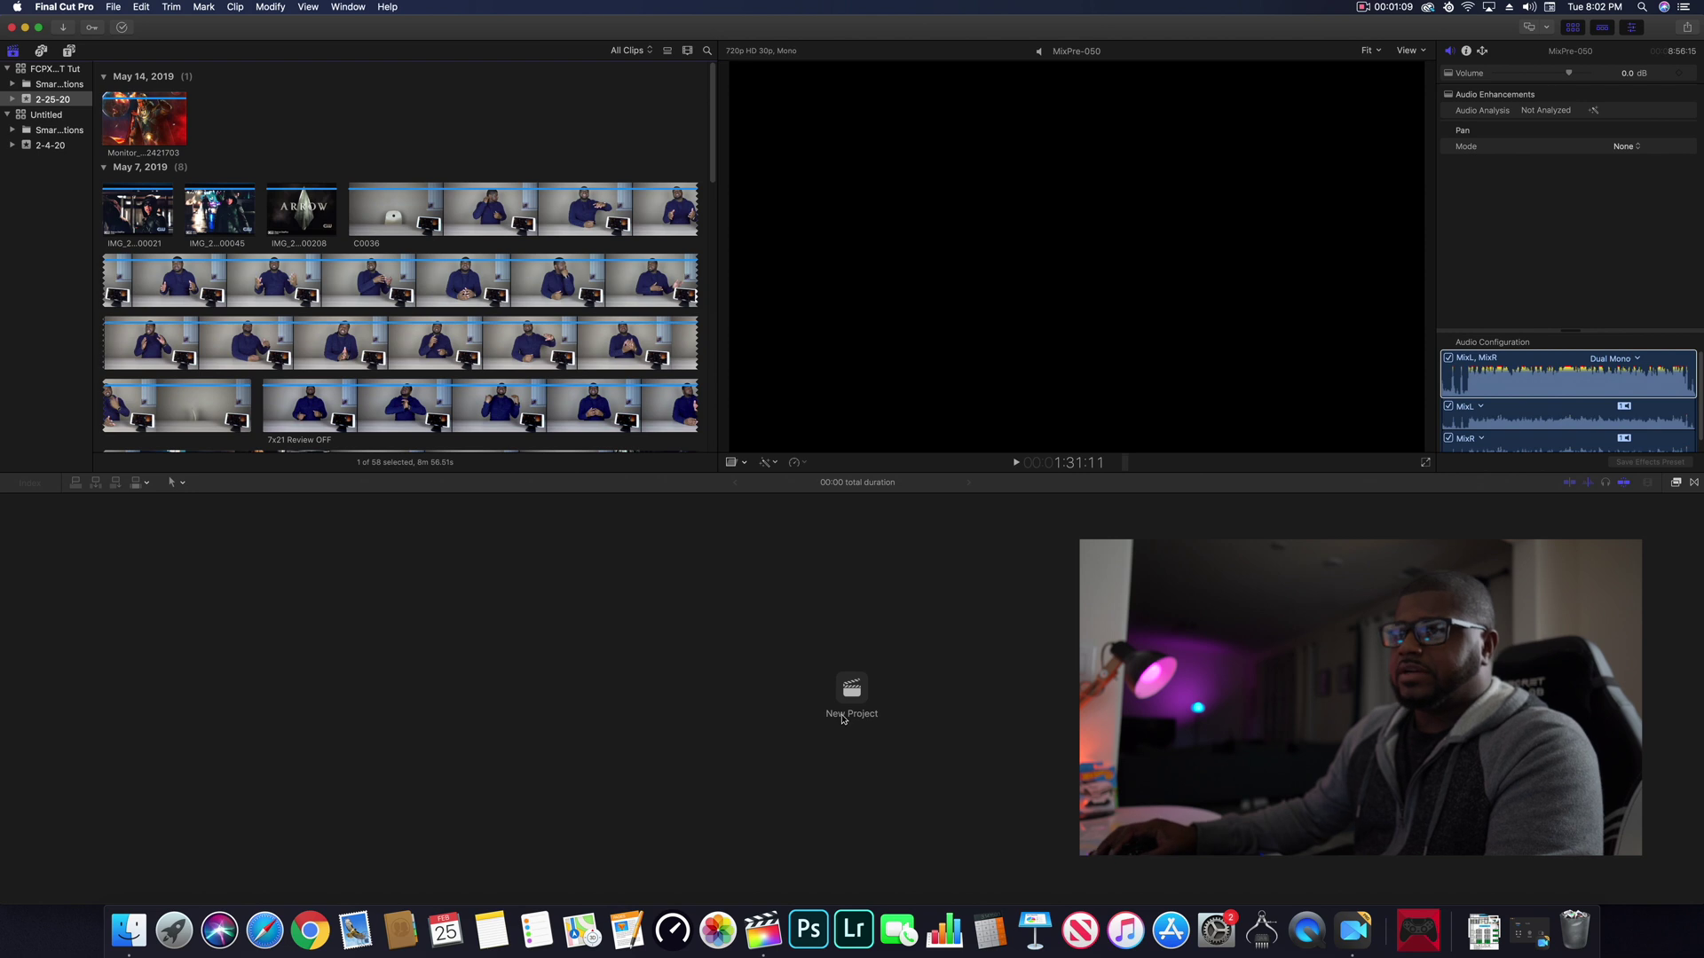
pyautogui.click(519, 366)
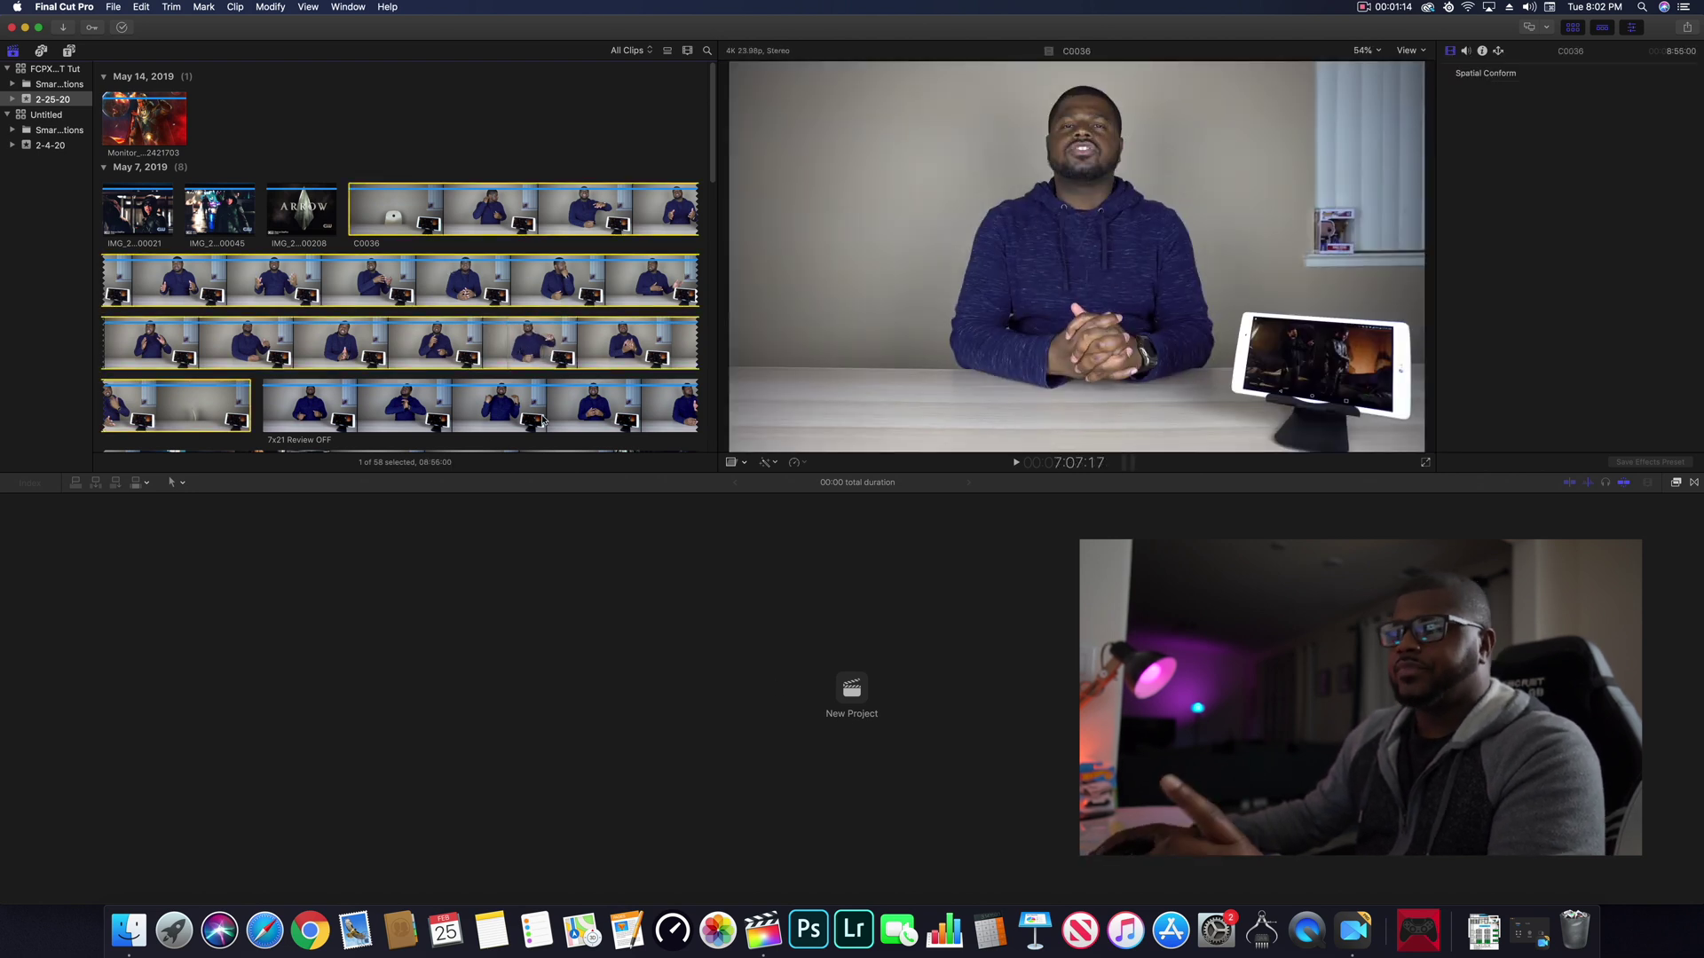
# Start a new project from the empty timeline and name it 'FCXP Timeline Tut'.
pyautogui.click(850, 688)
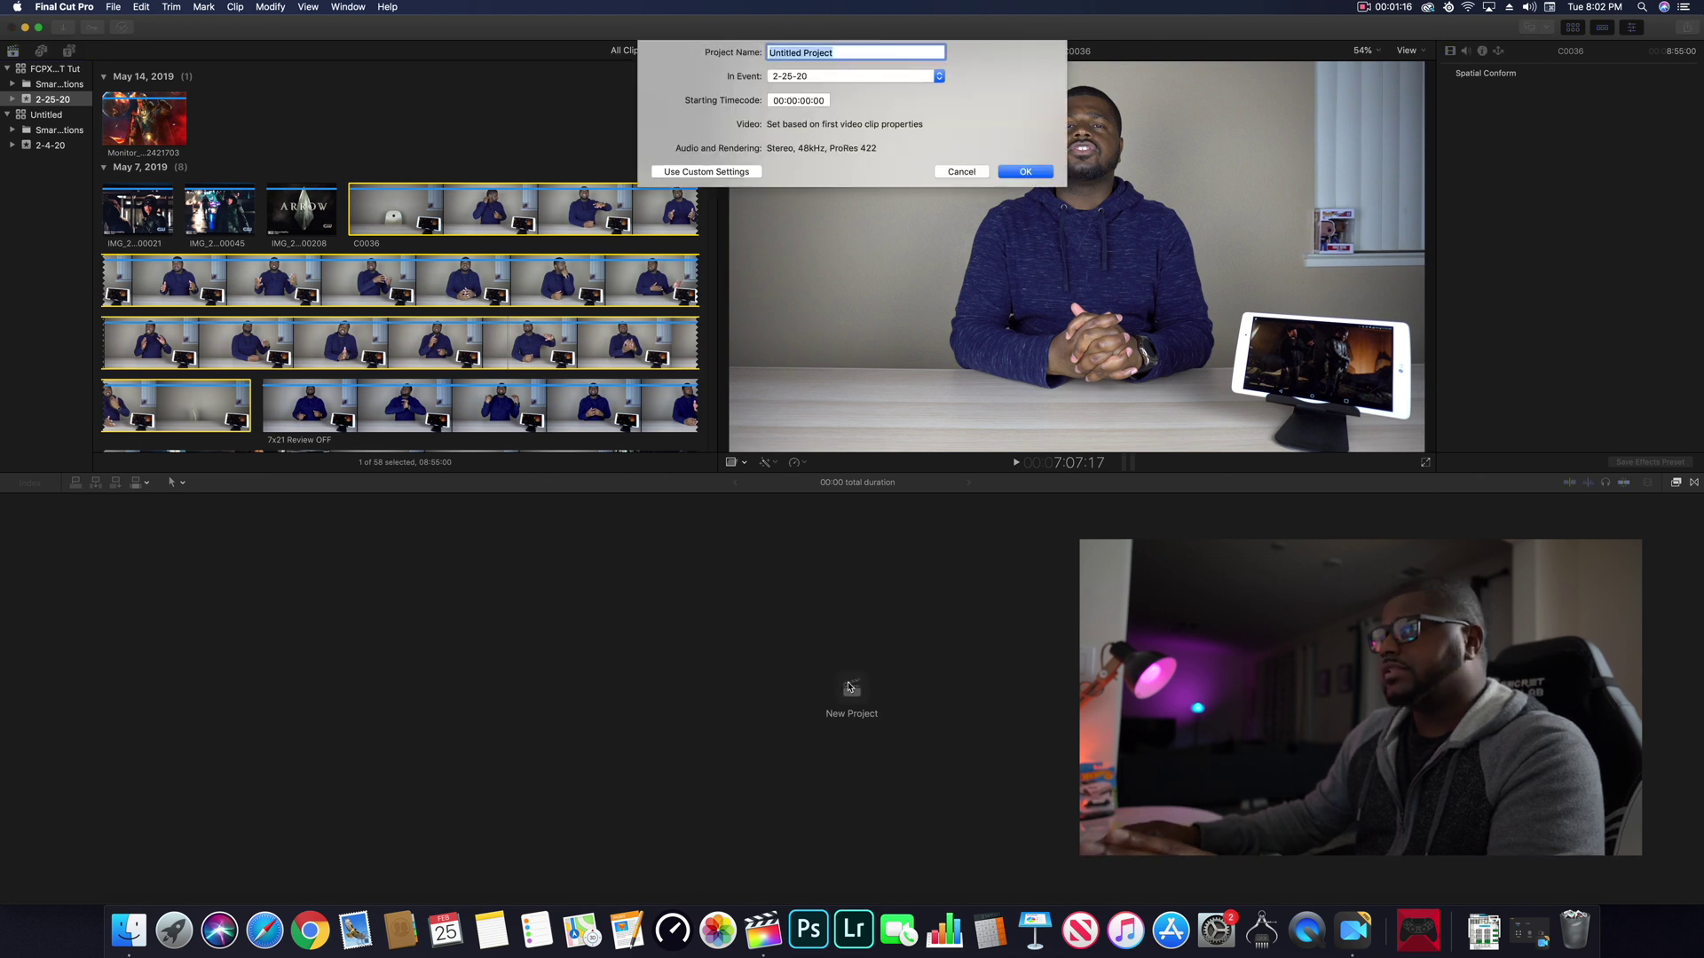
pyautogui.write('FC')
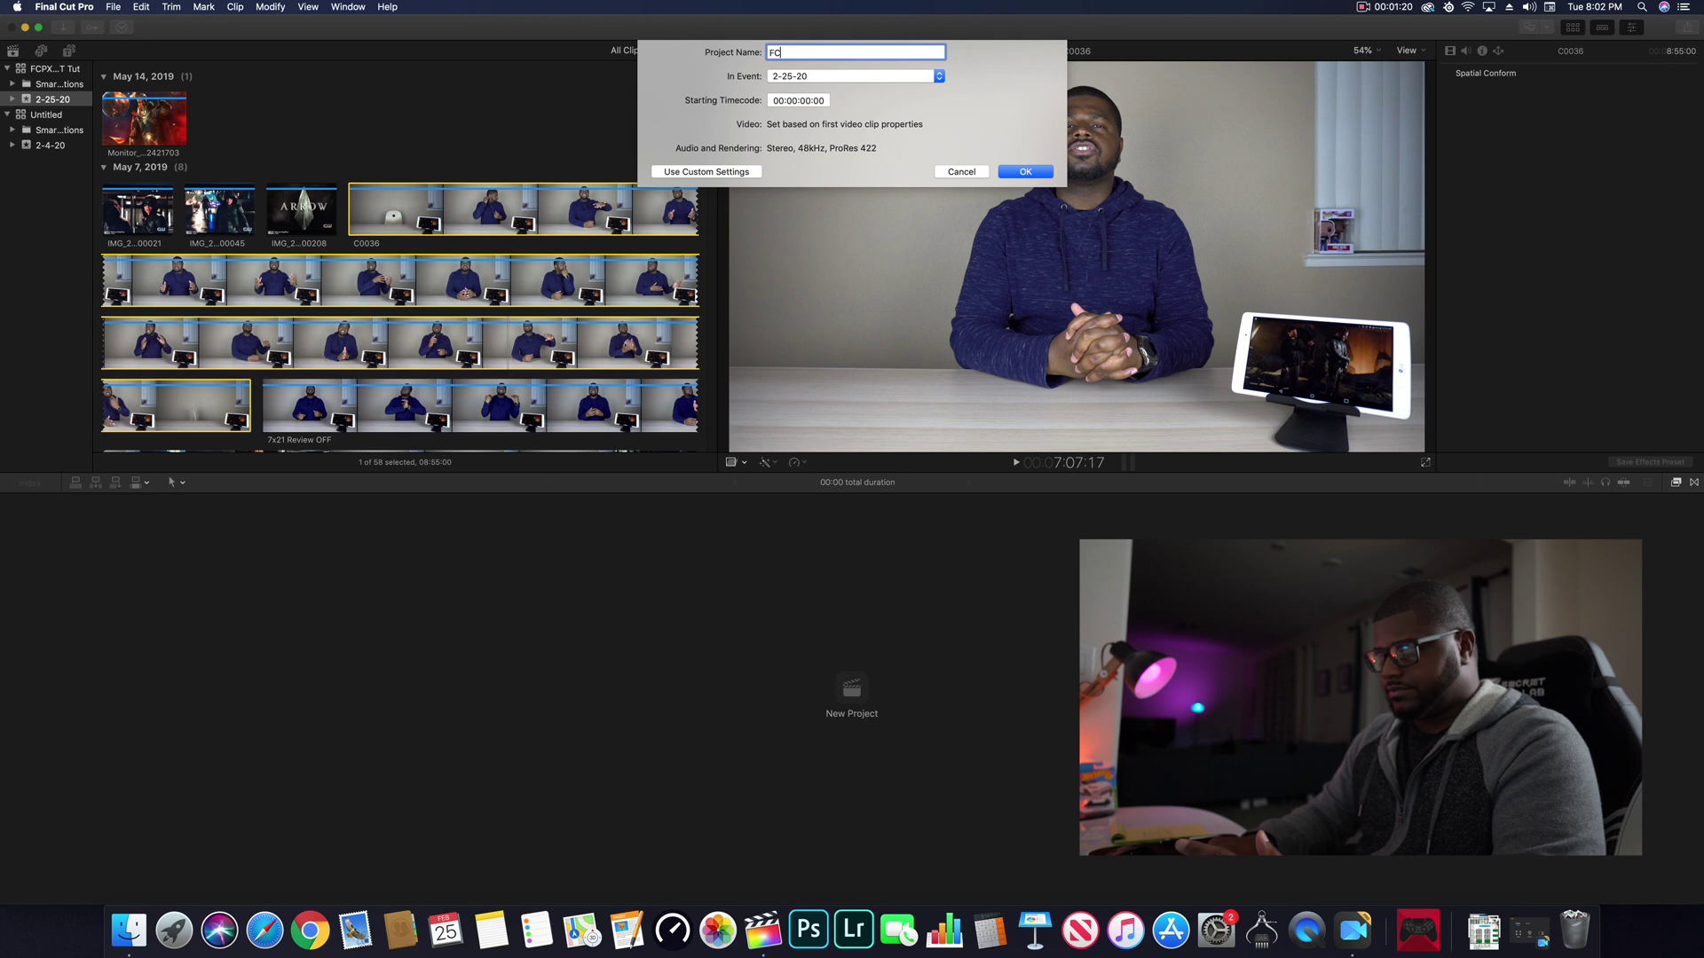
pyautogui.write('XP')
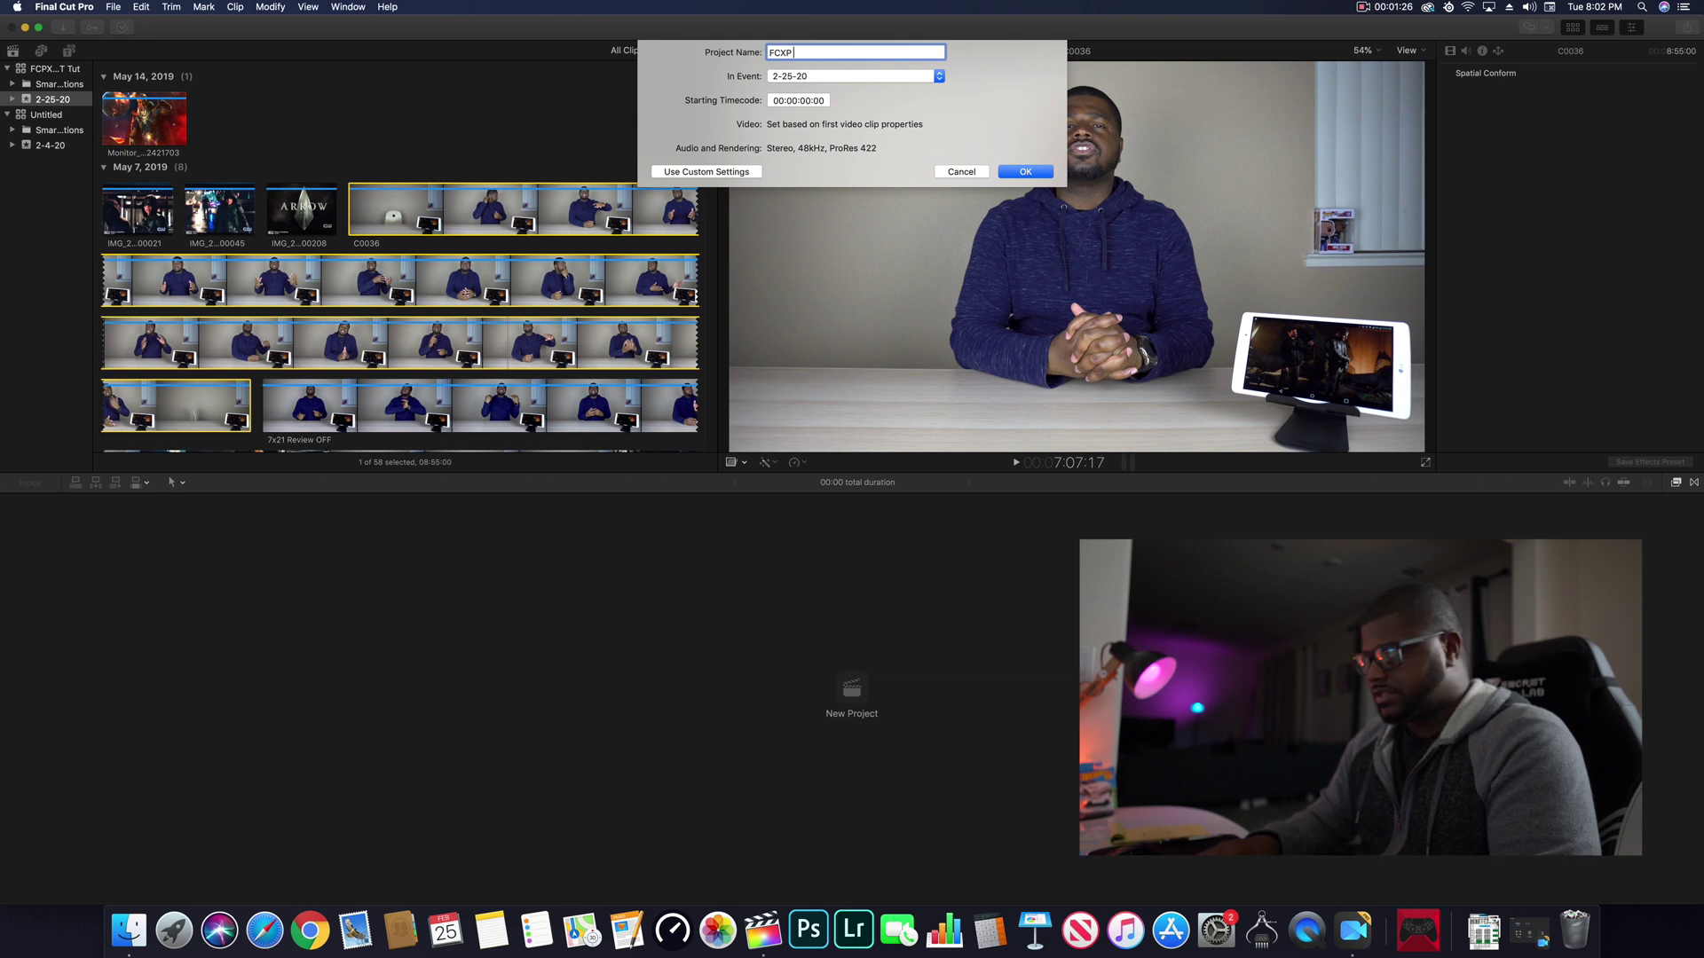
pyautogui.write('Time')
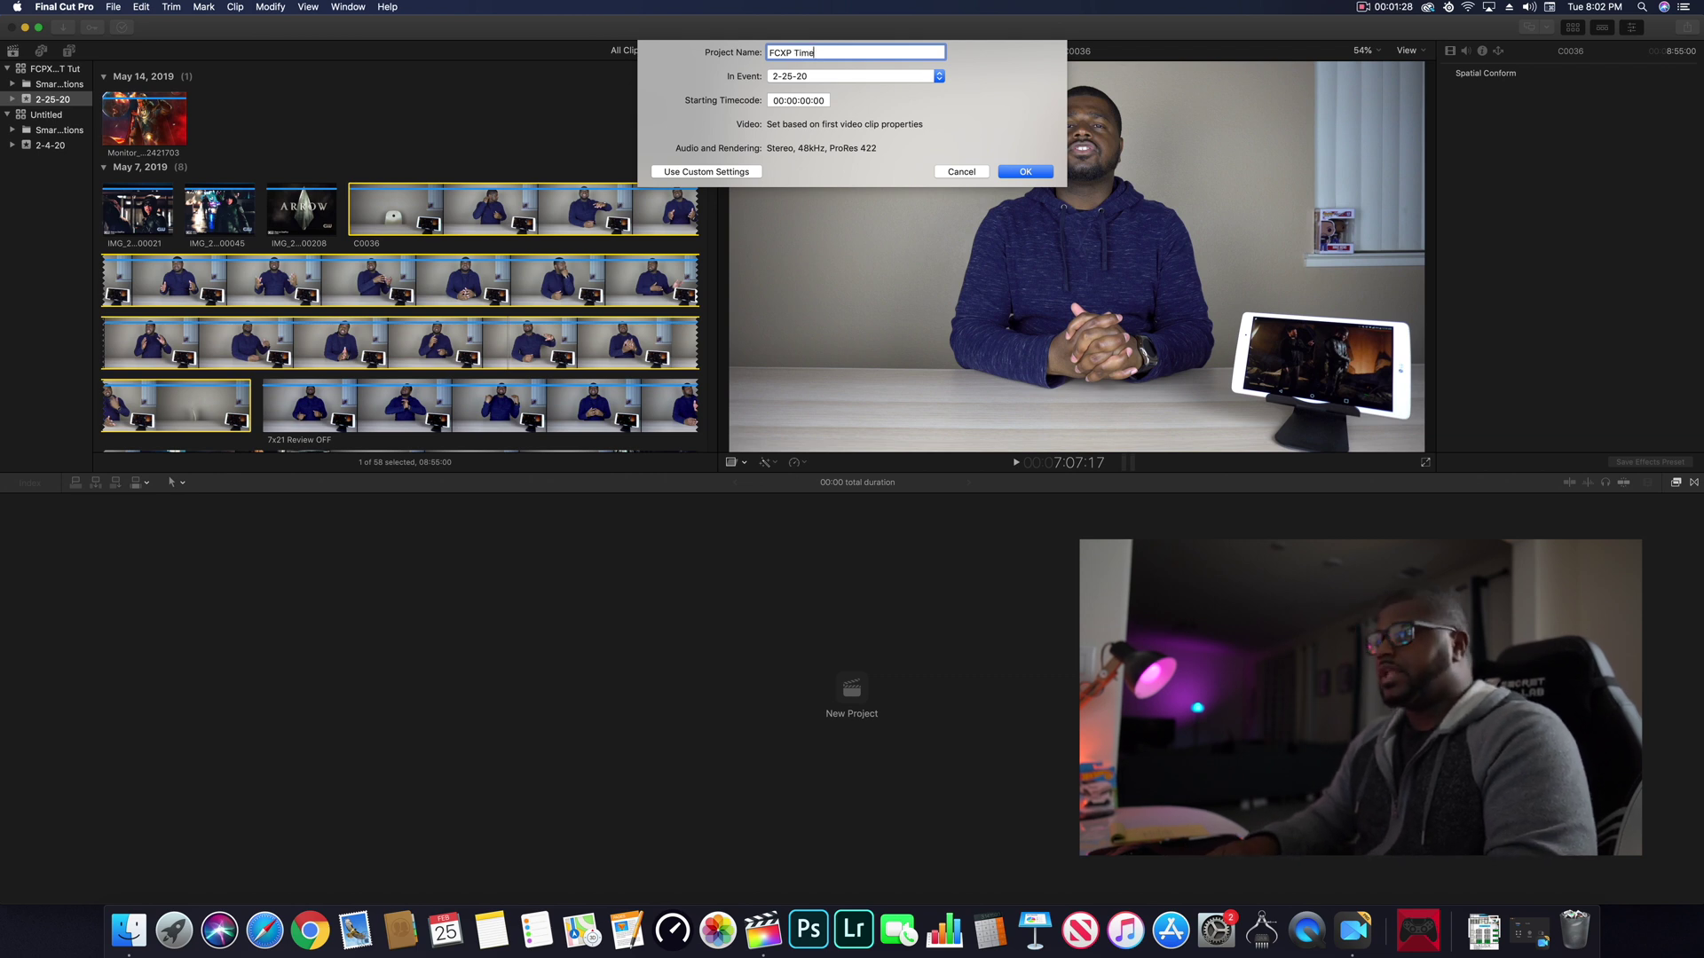
pyautogui.write('line T')
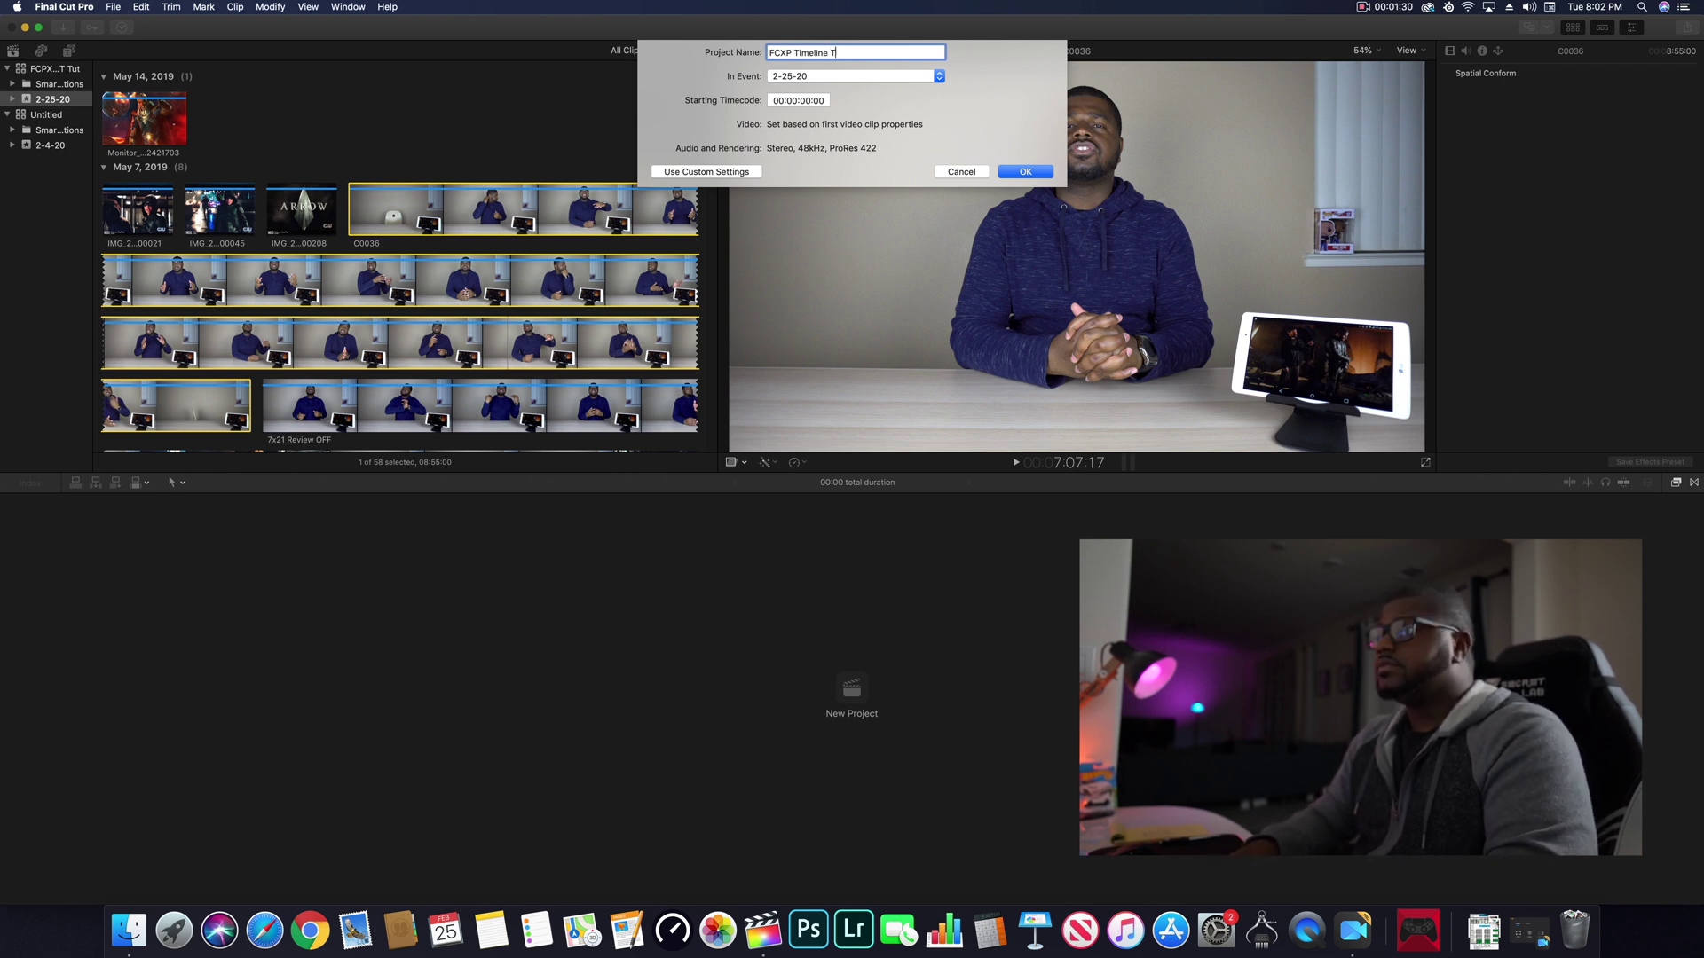
pyautogui.write('ut')
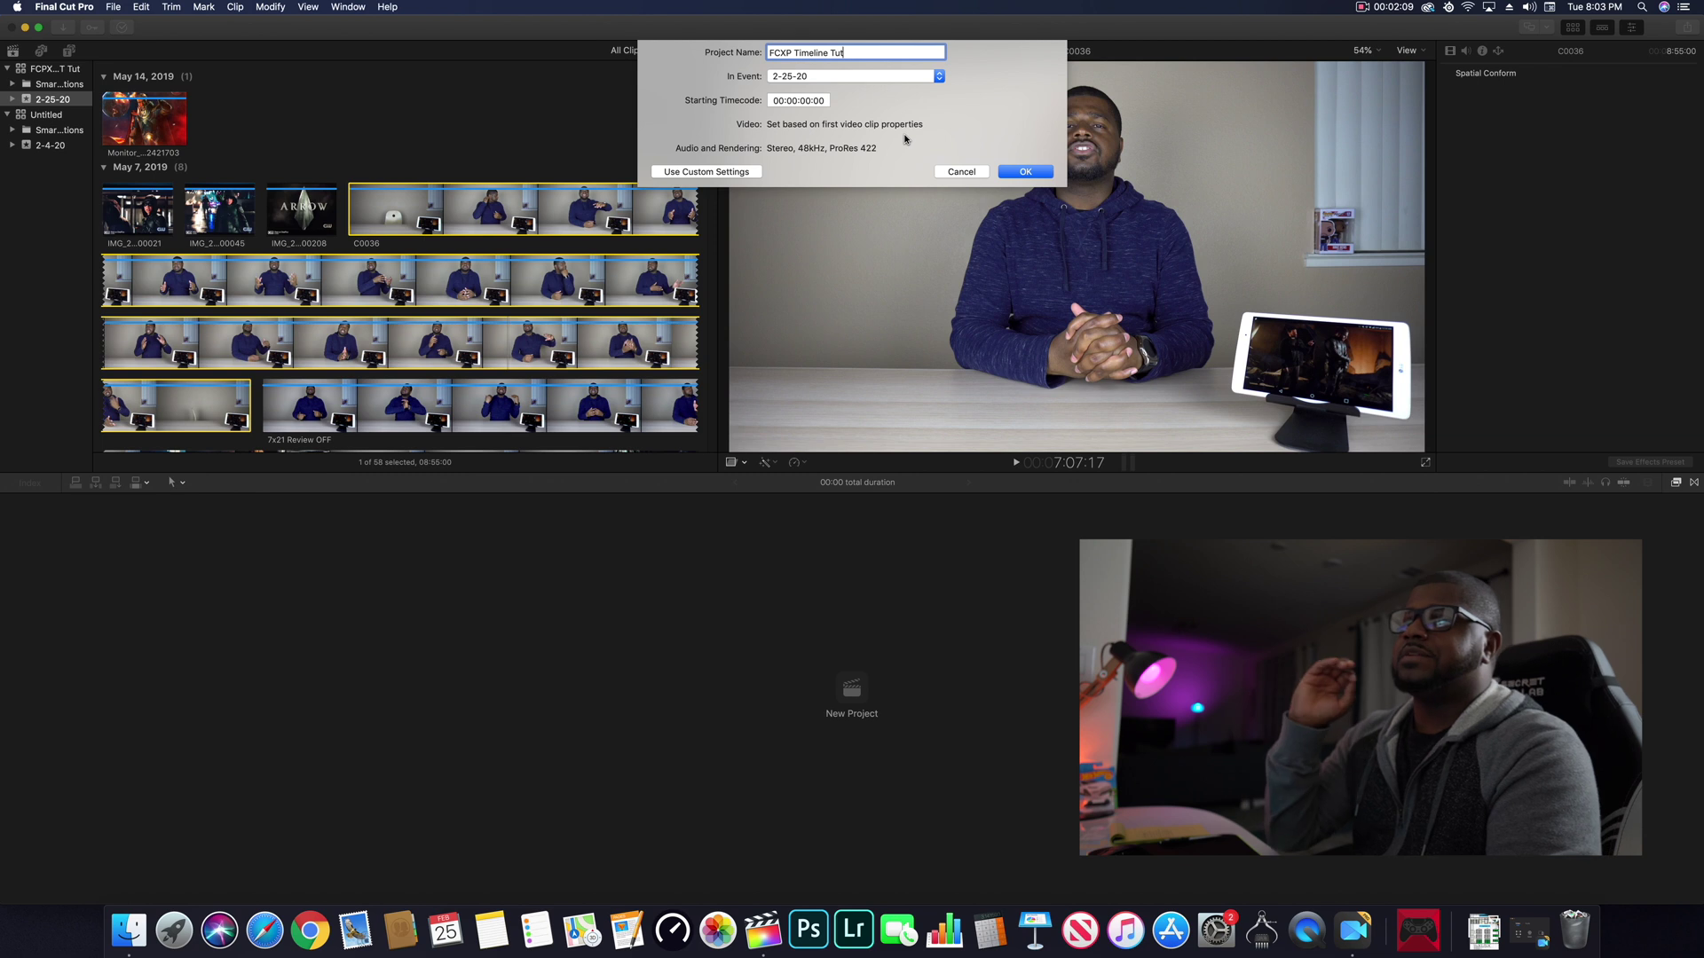
# Use custom settings with 4K format, 3840x2160 resolution and 23.98p frame rate.
pyautogui.click(705, 172)
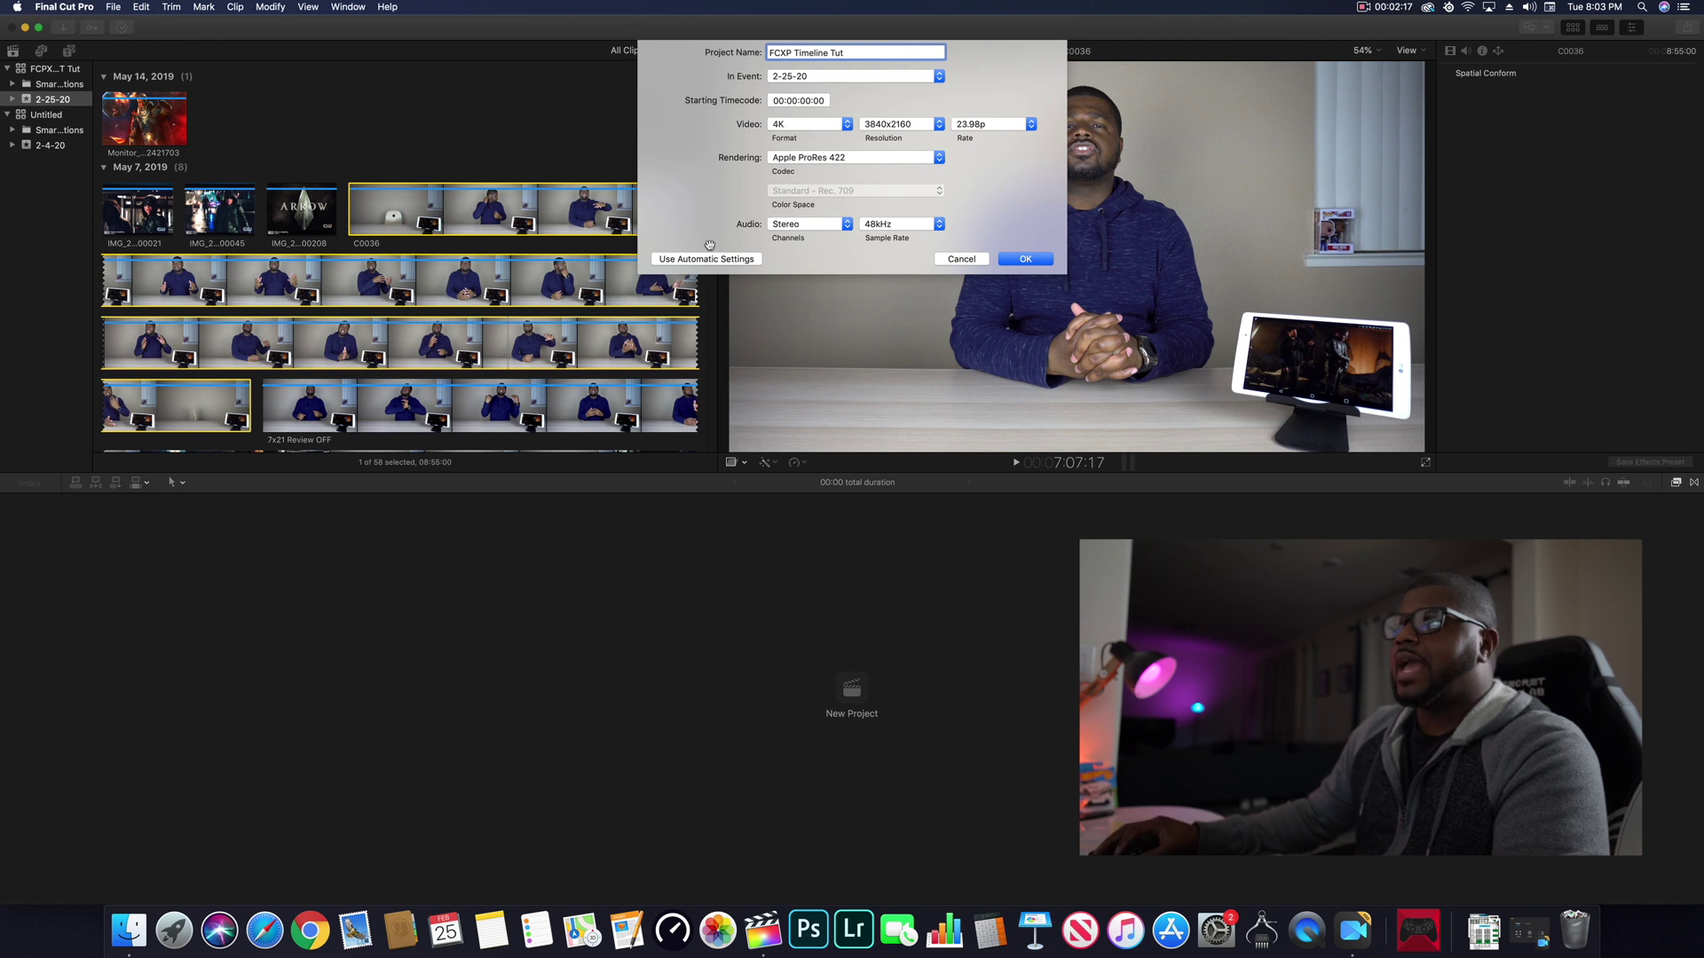
pyautogui.click(803, 125)
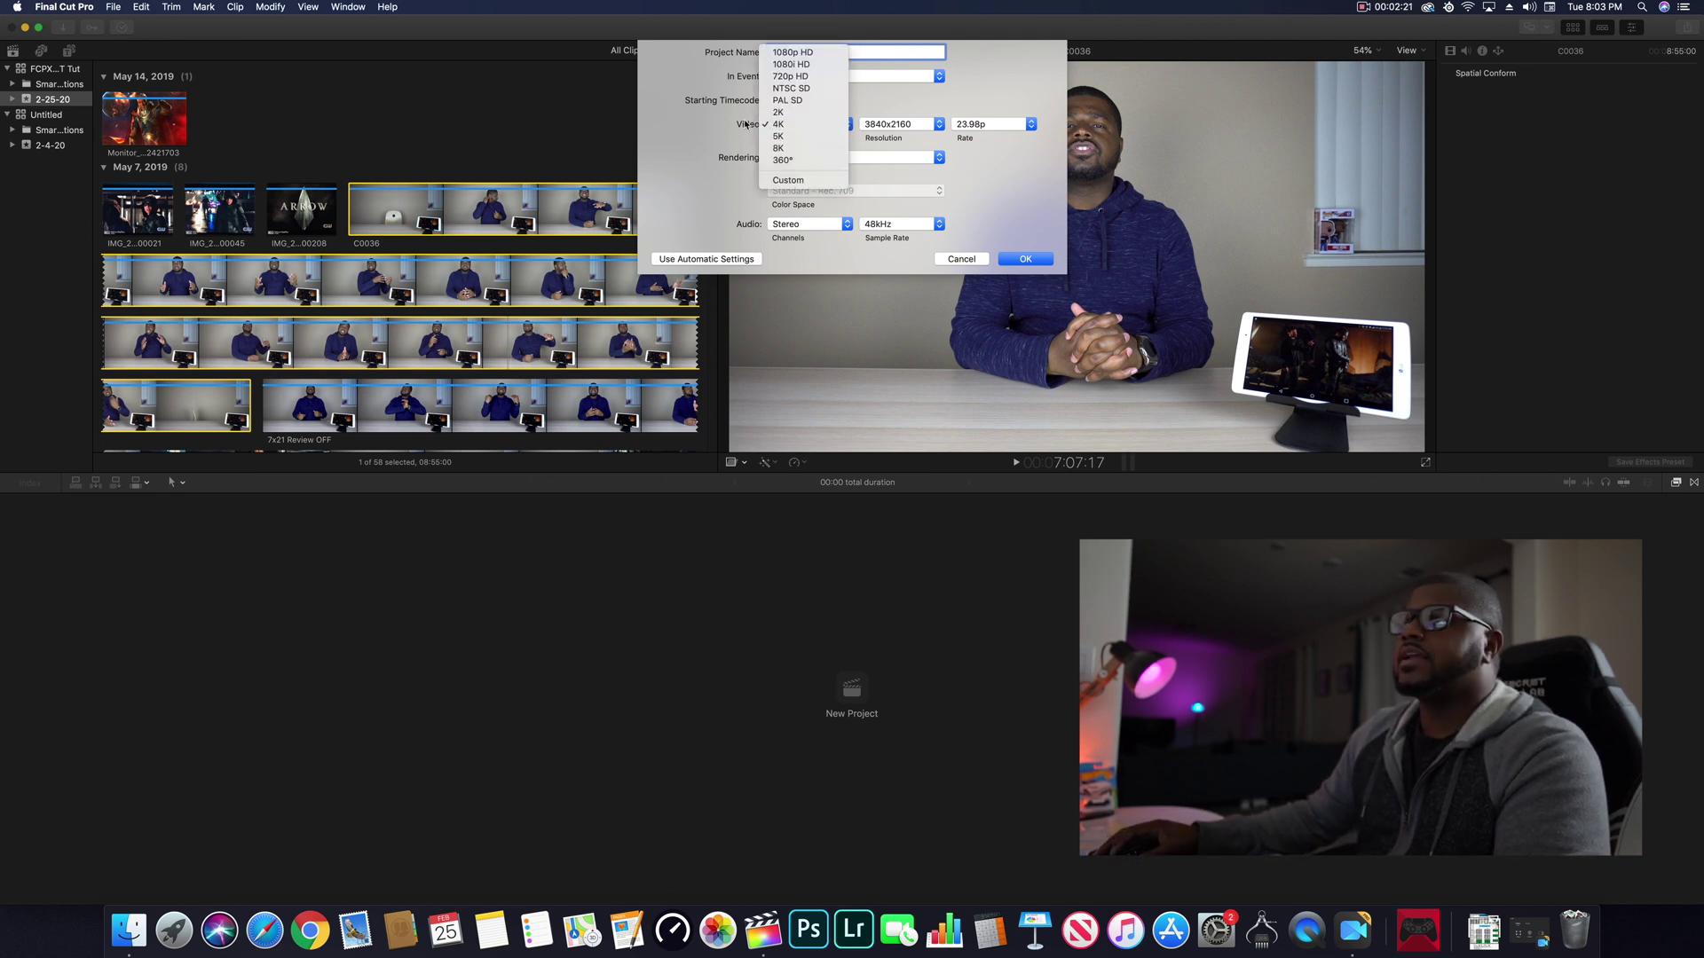
pyautogui.click(790, 125)
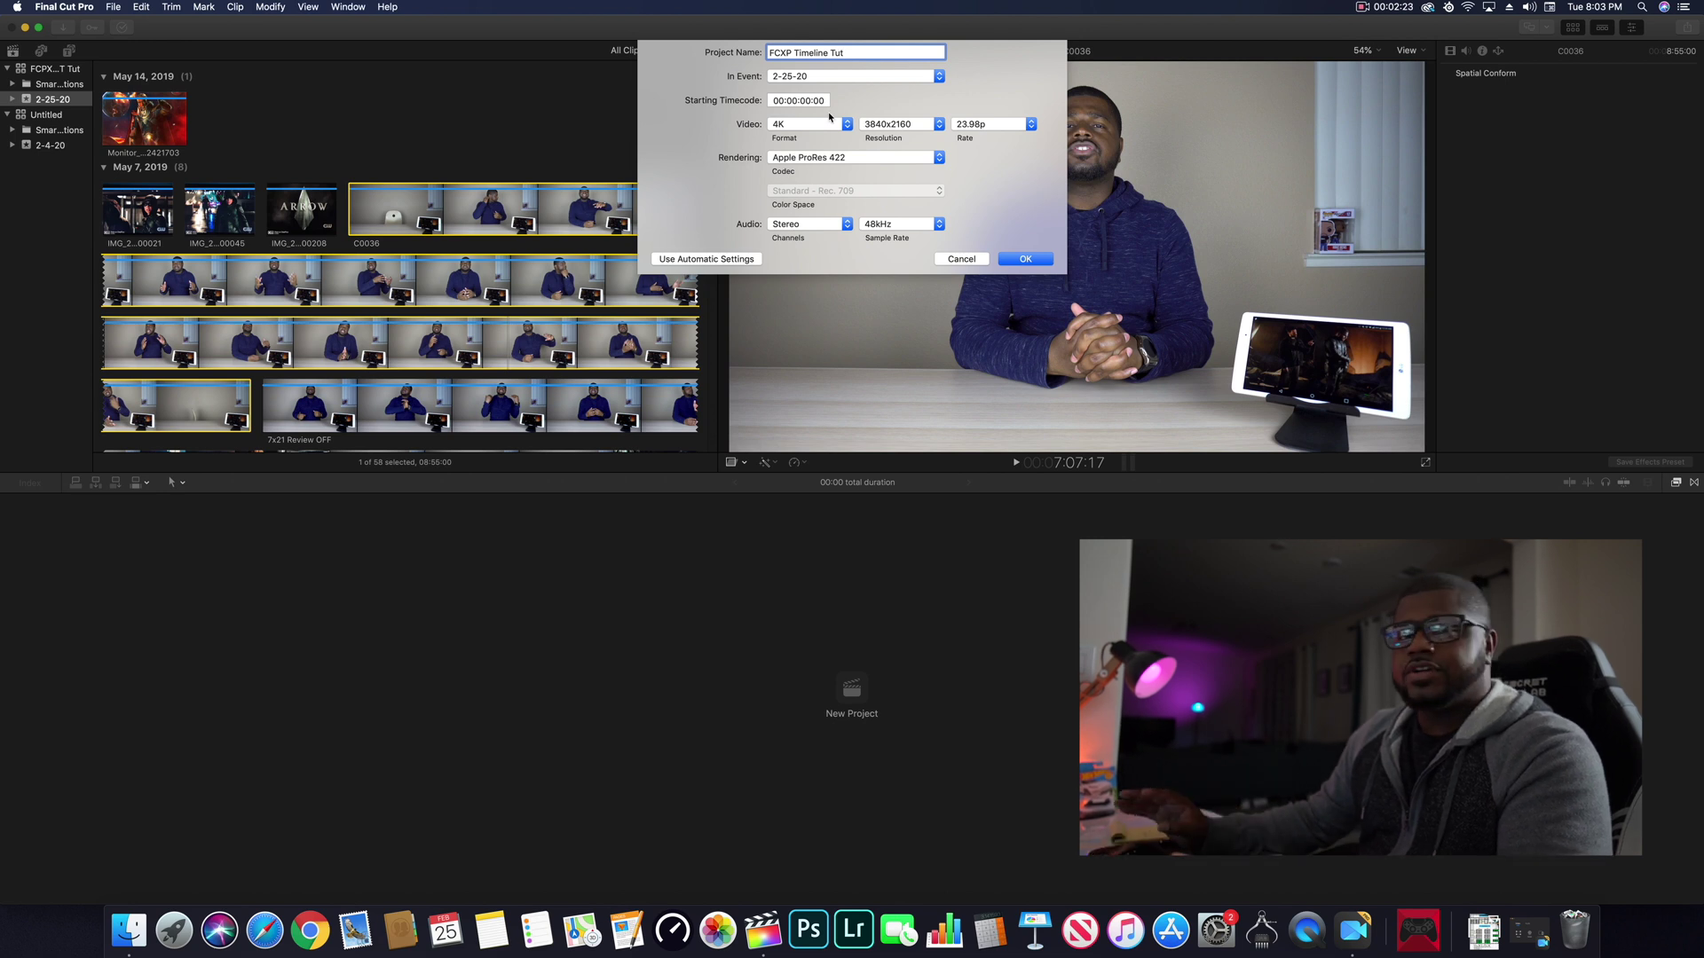
pyautogui.click(913, 128)
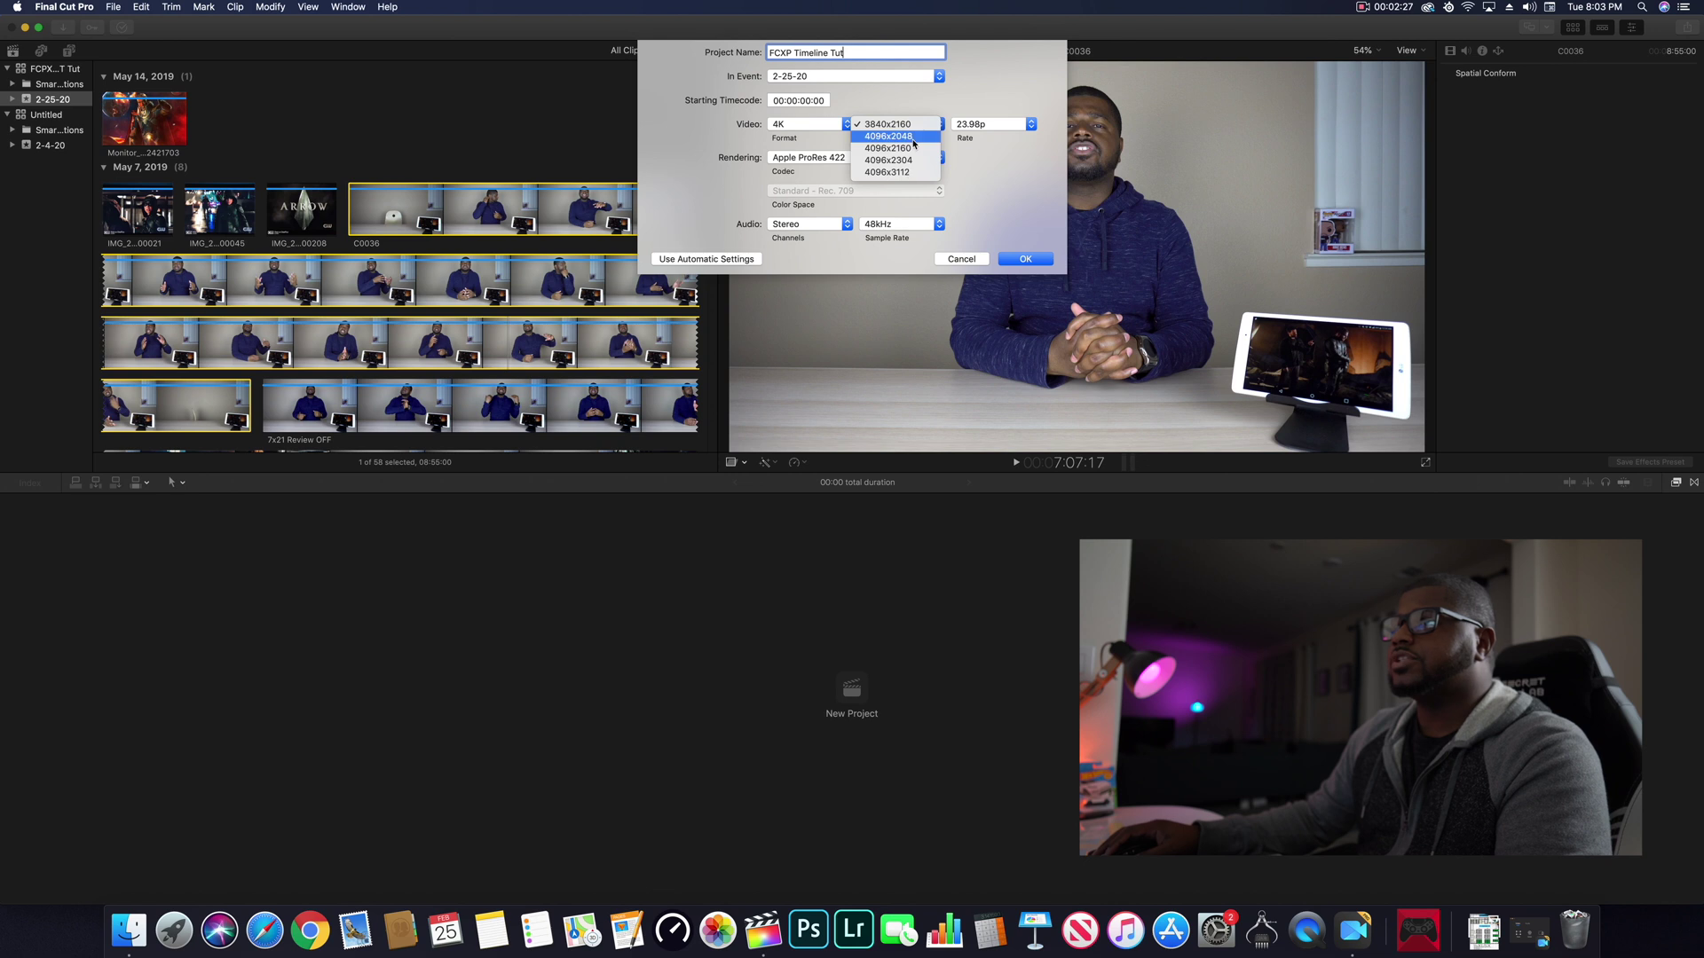
pyautogui.click(887, 125)
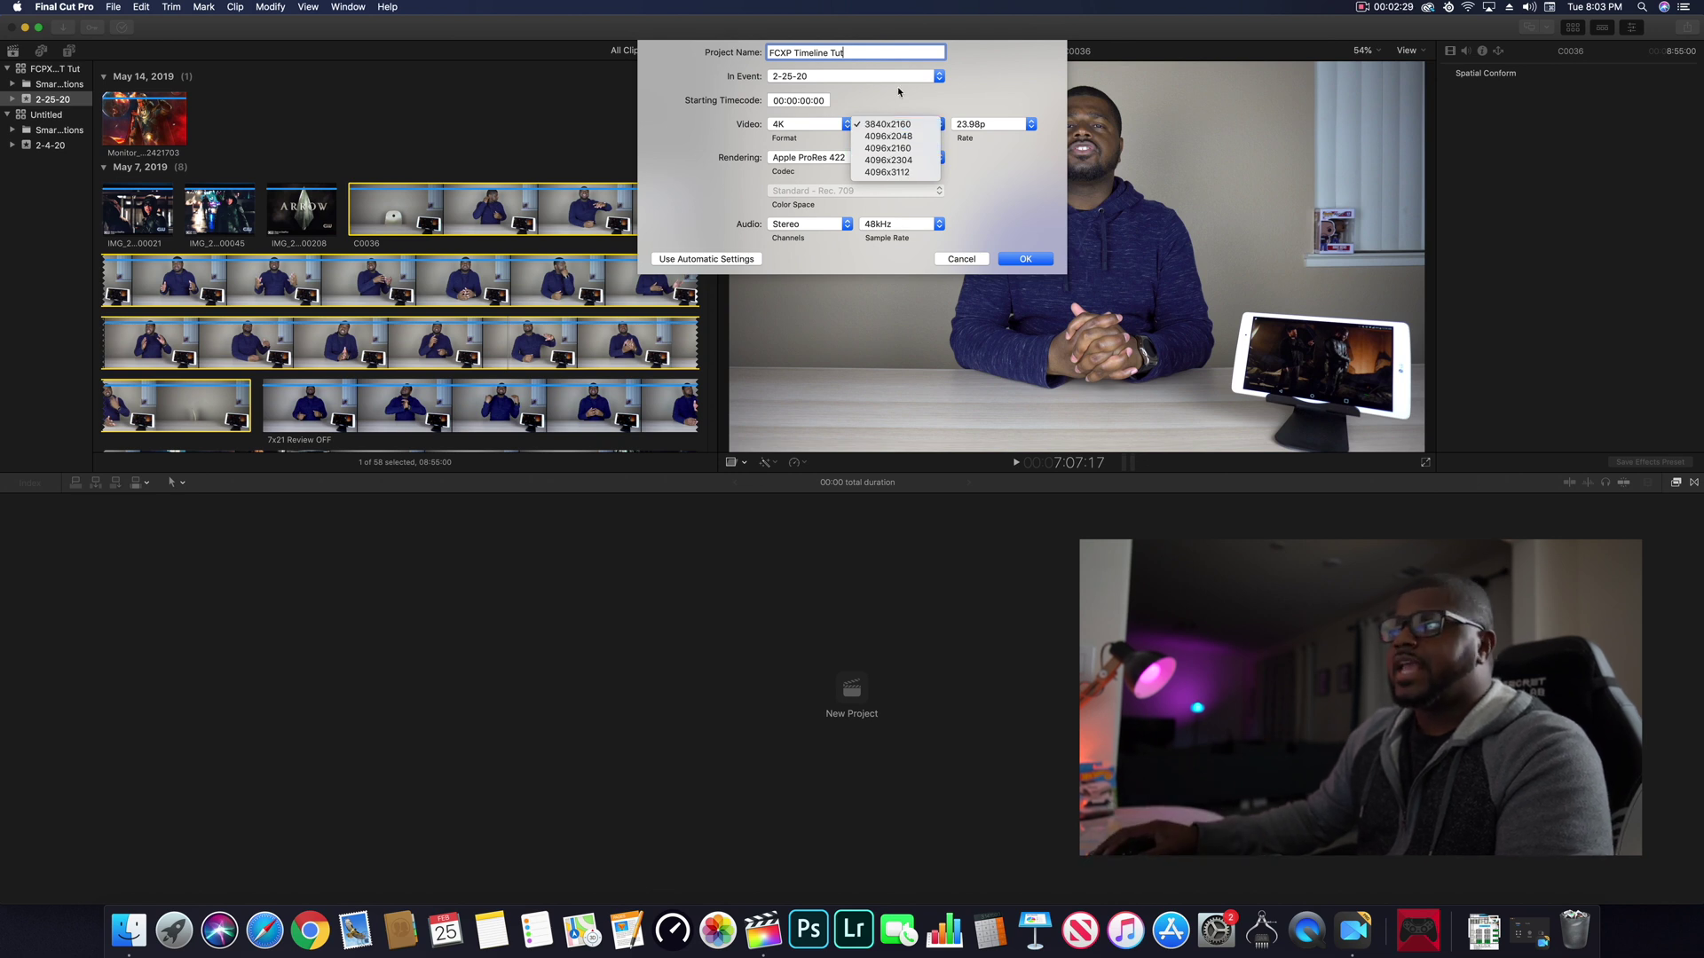
pyautogui.click(1029, 126)
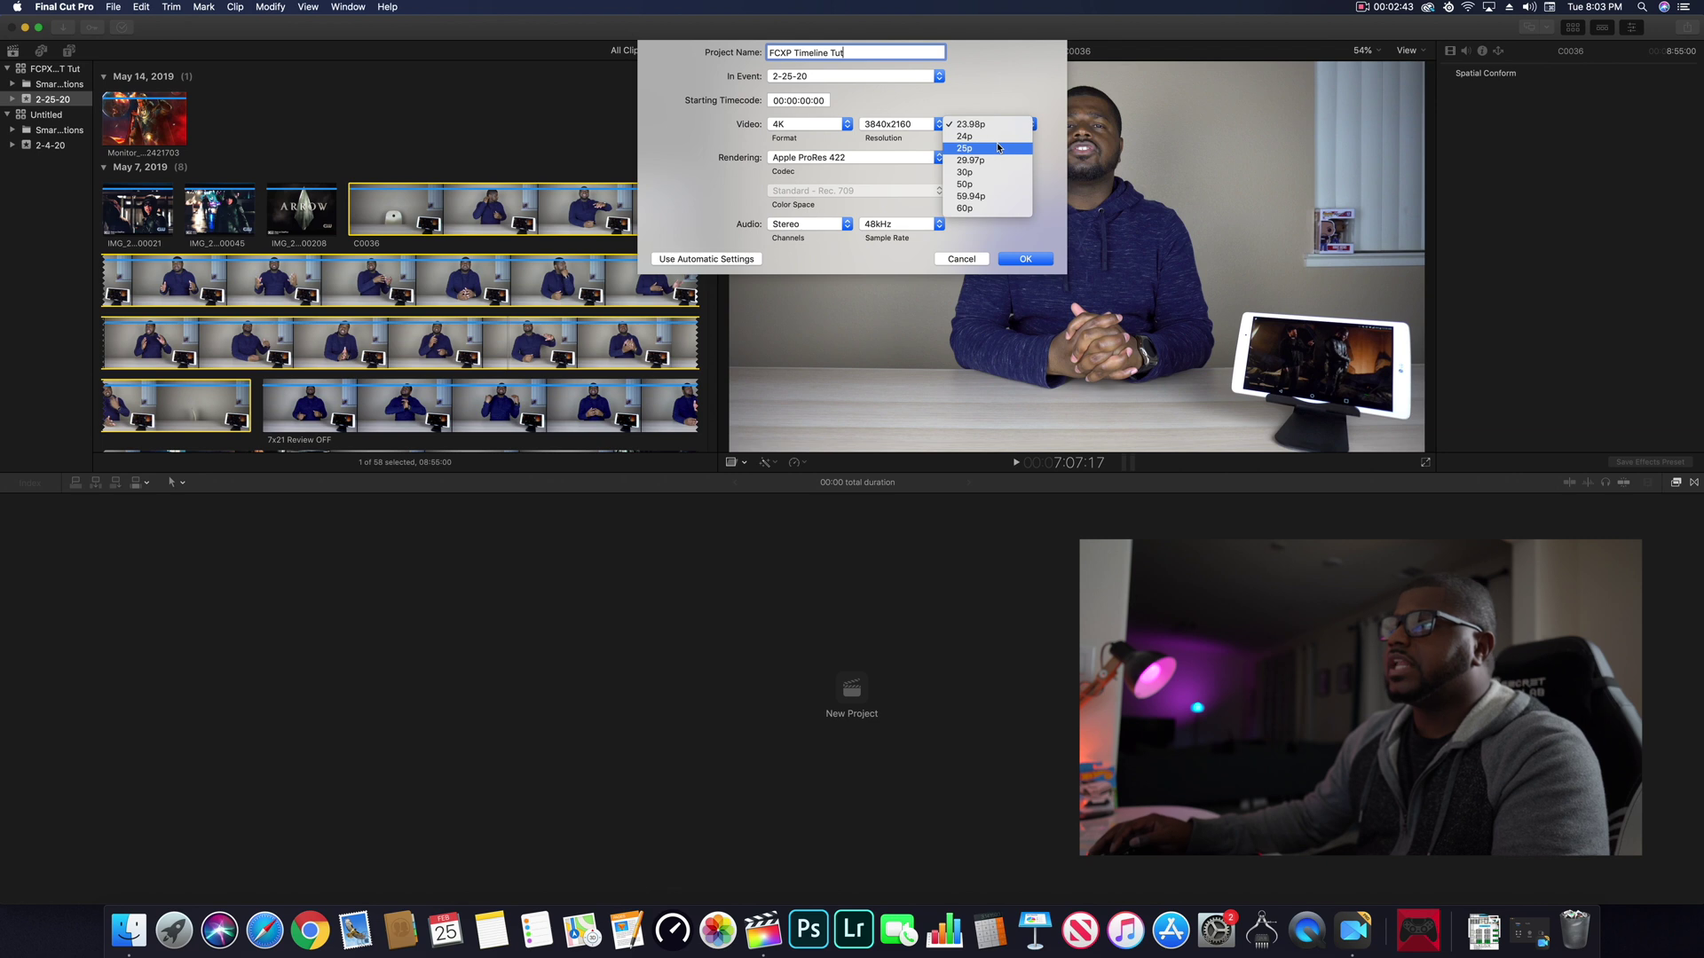
pyautogui.click(872, 155)
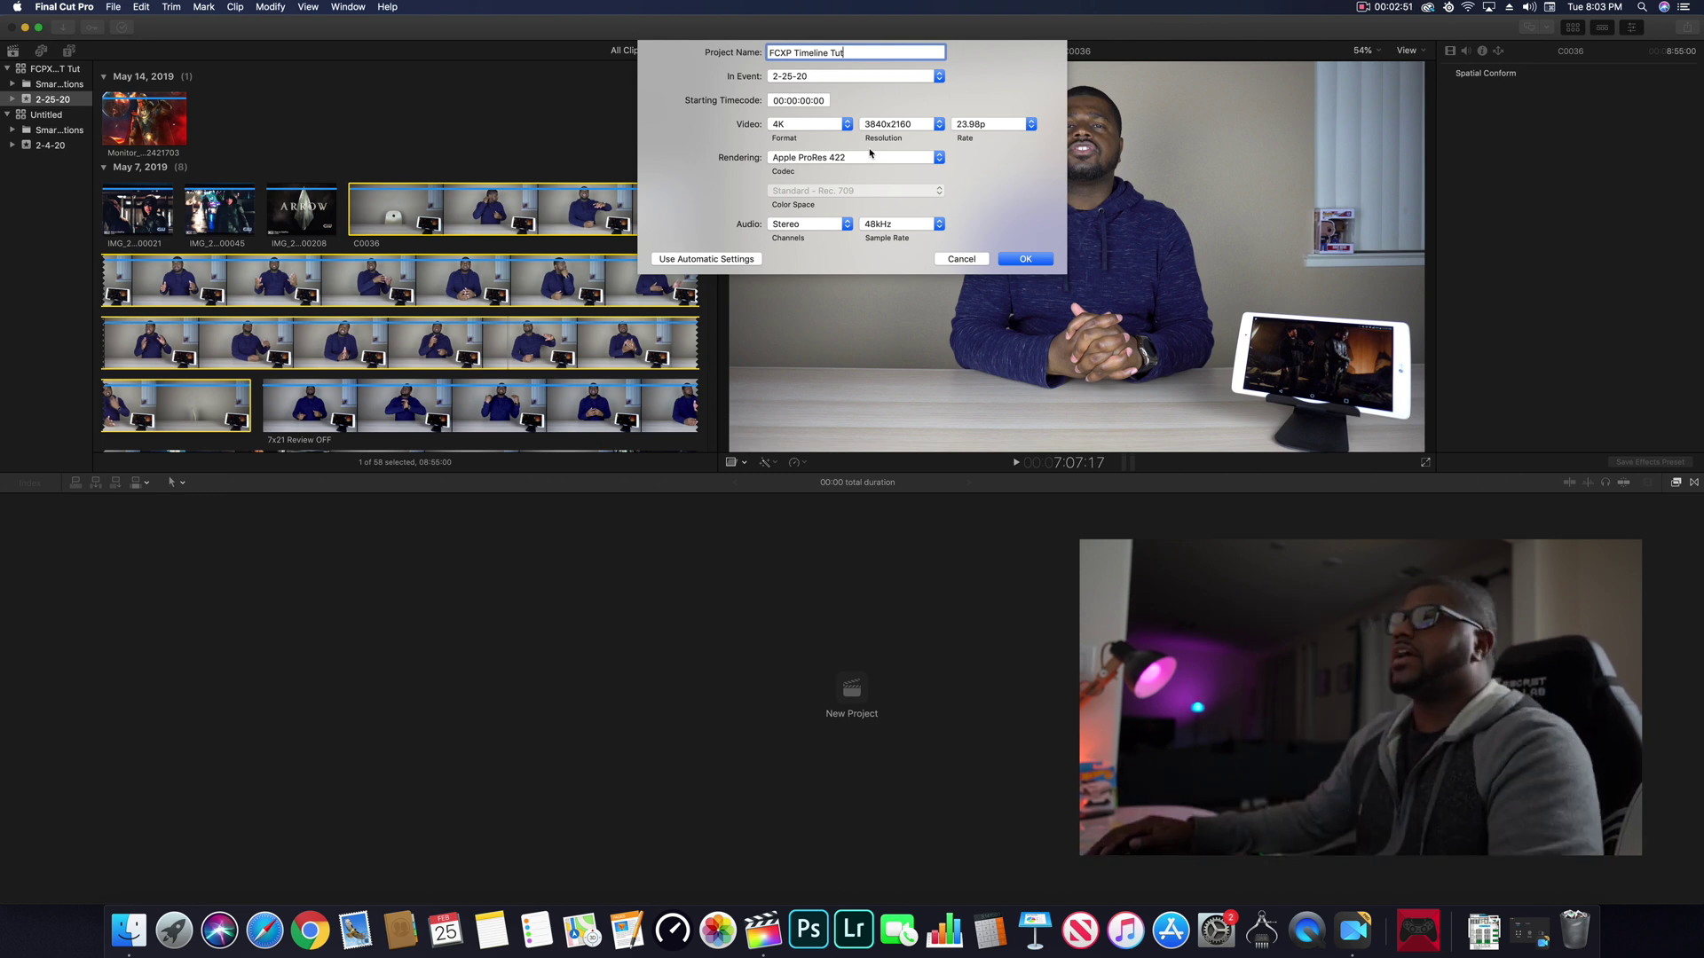
# Keep Apple ProRes 422, 48kHz and Stereo audio, then create the project.
pyautogui.click(825, 157)
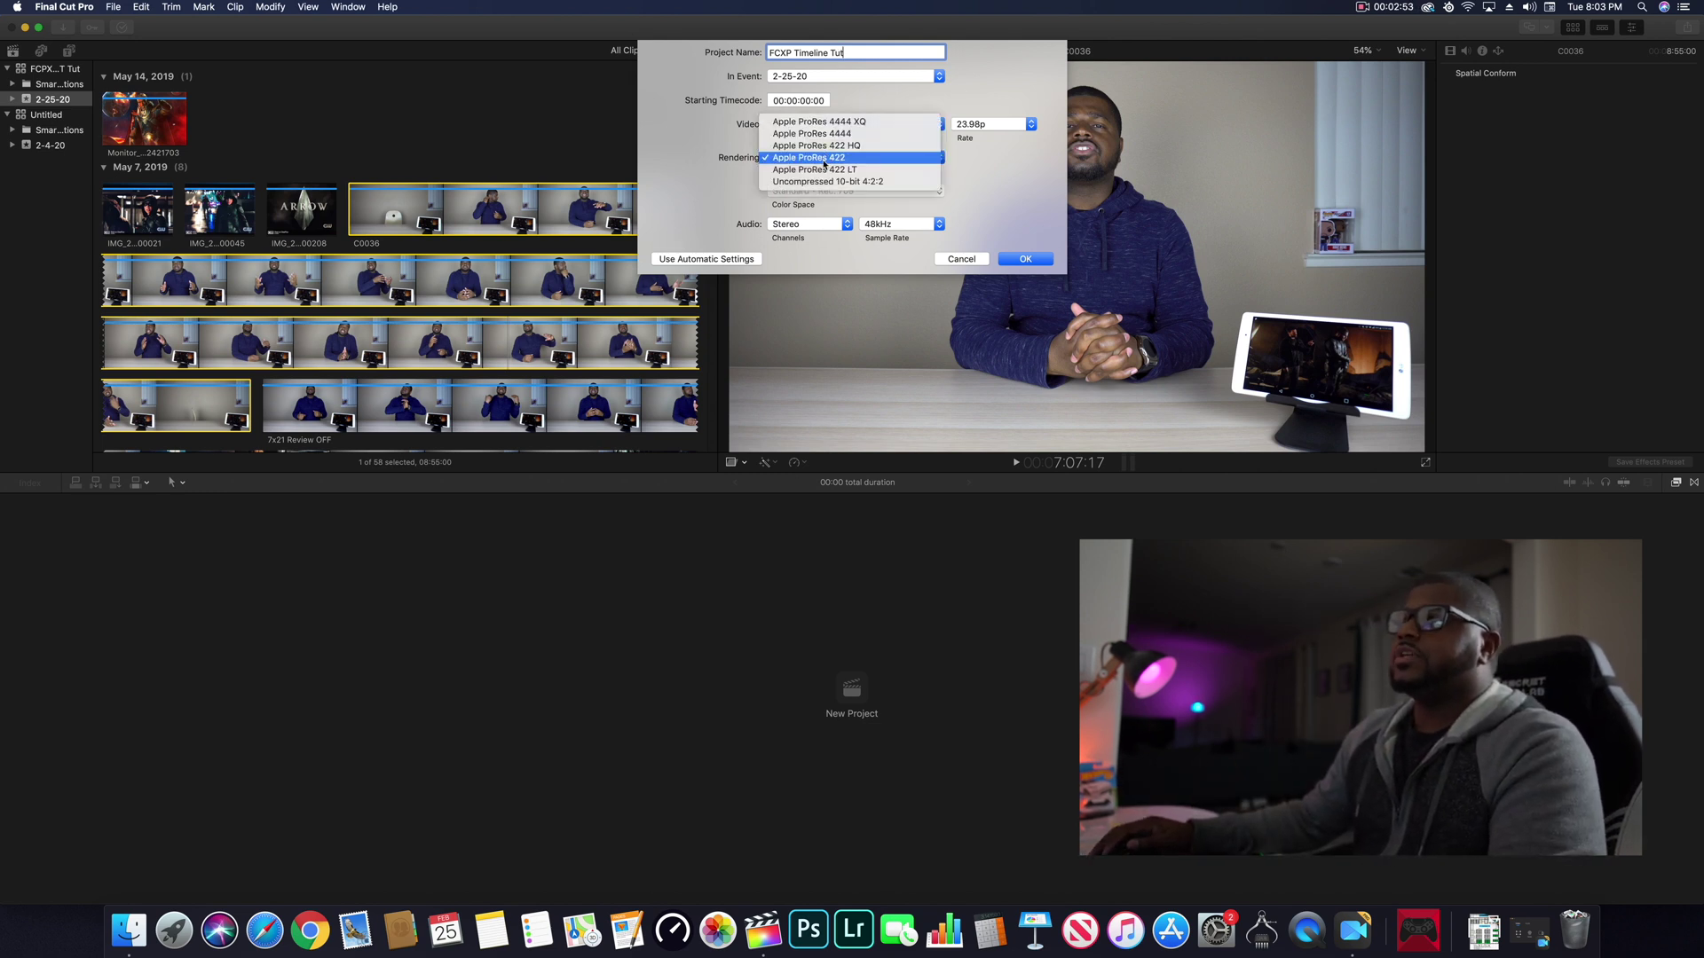
pyautogui.click(724, 157)
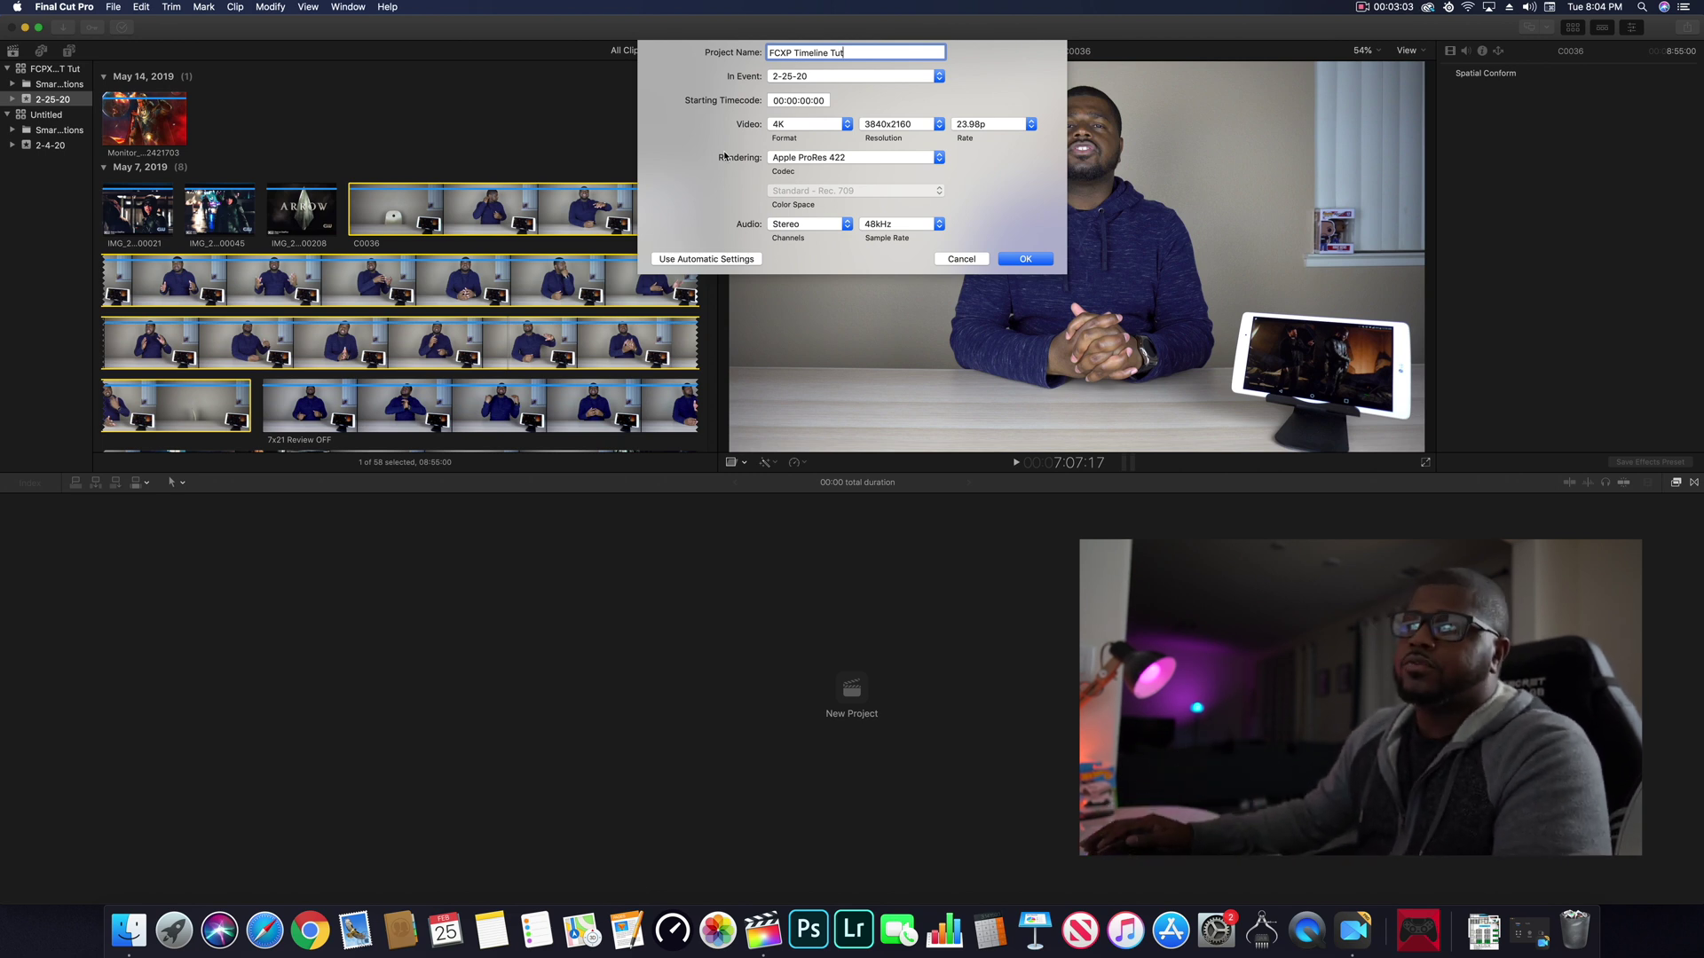
pyautogui.click(870, 225)
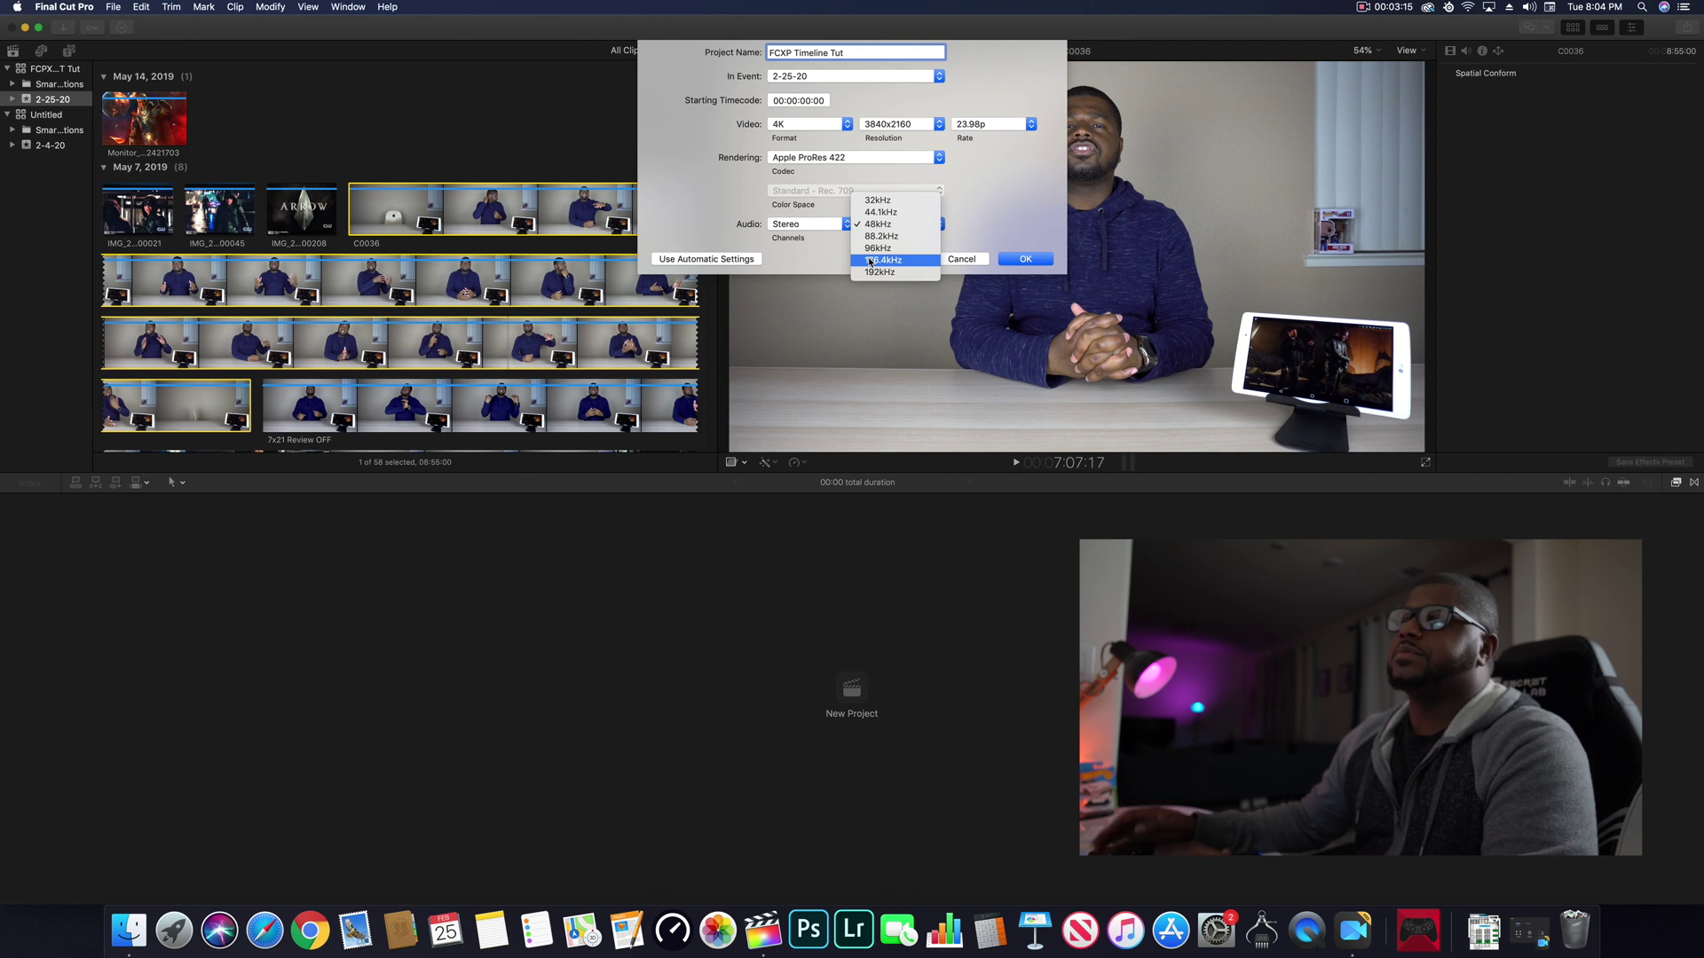
pyautogui.click(798, 224)
pyautogui.click(805, 227)
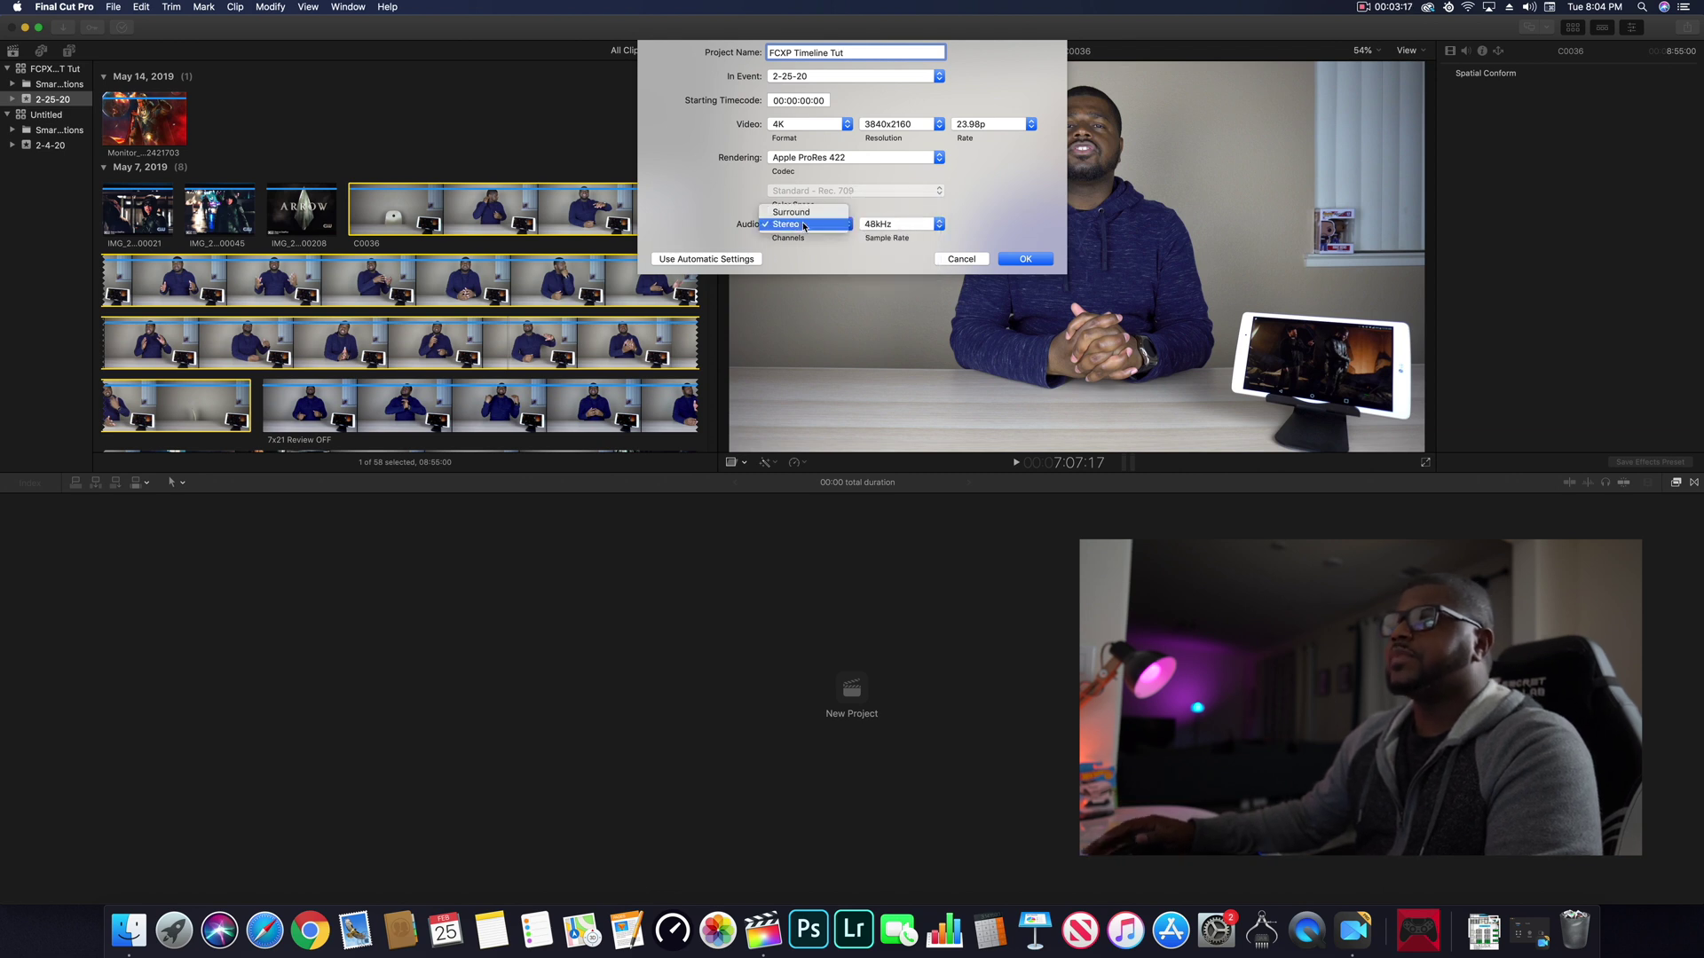
pyautogui.click(805, 226)
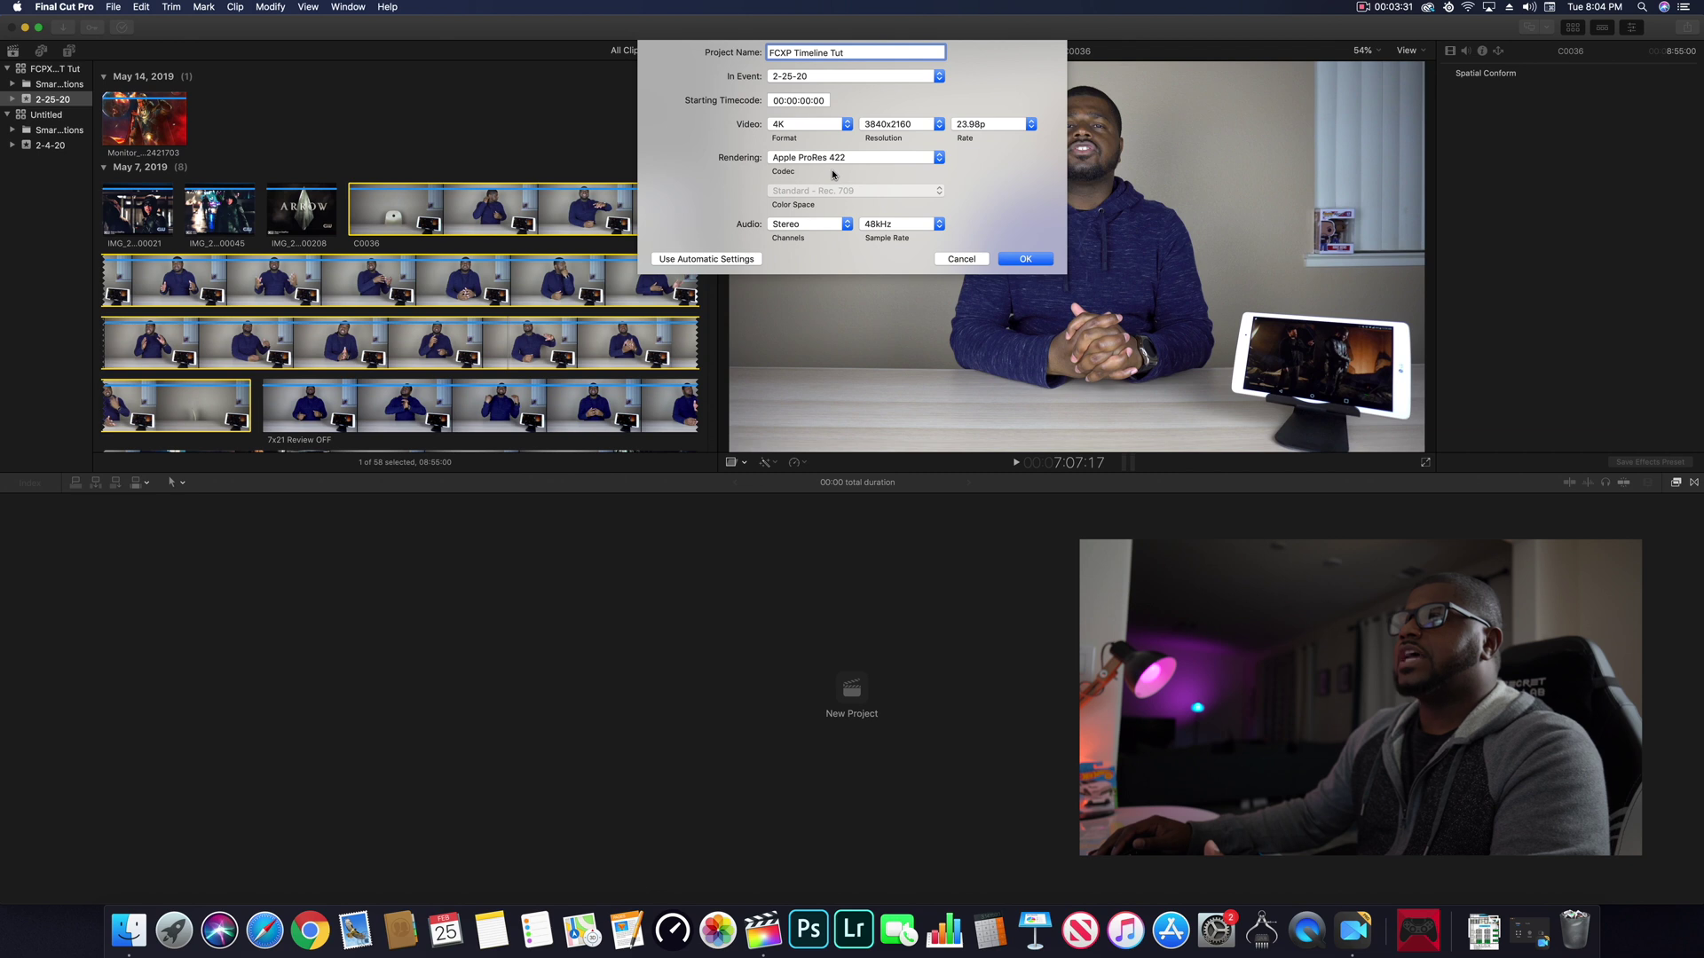
pyautogui.click(1025, 259)
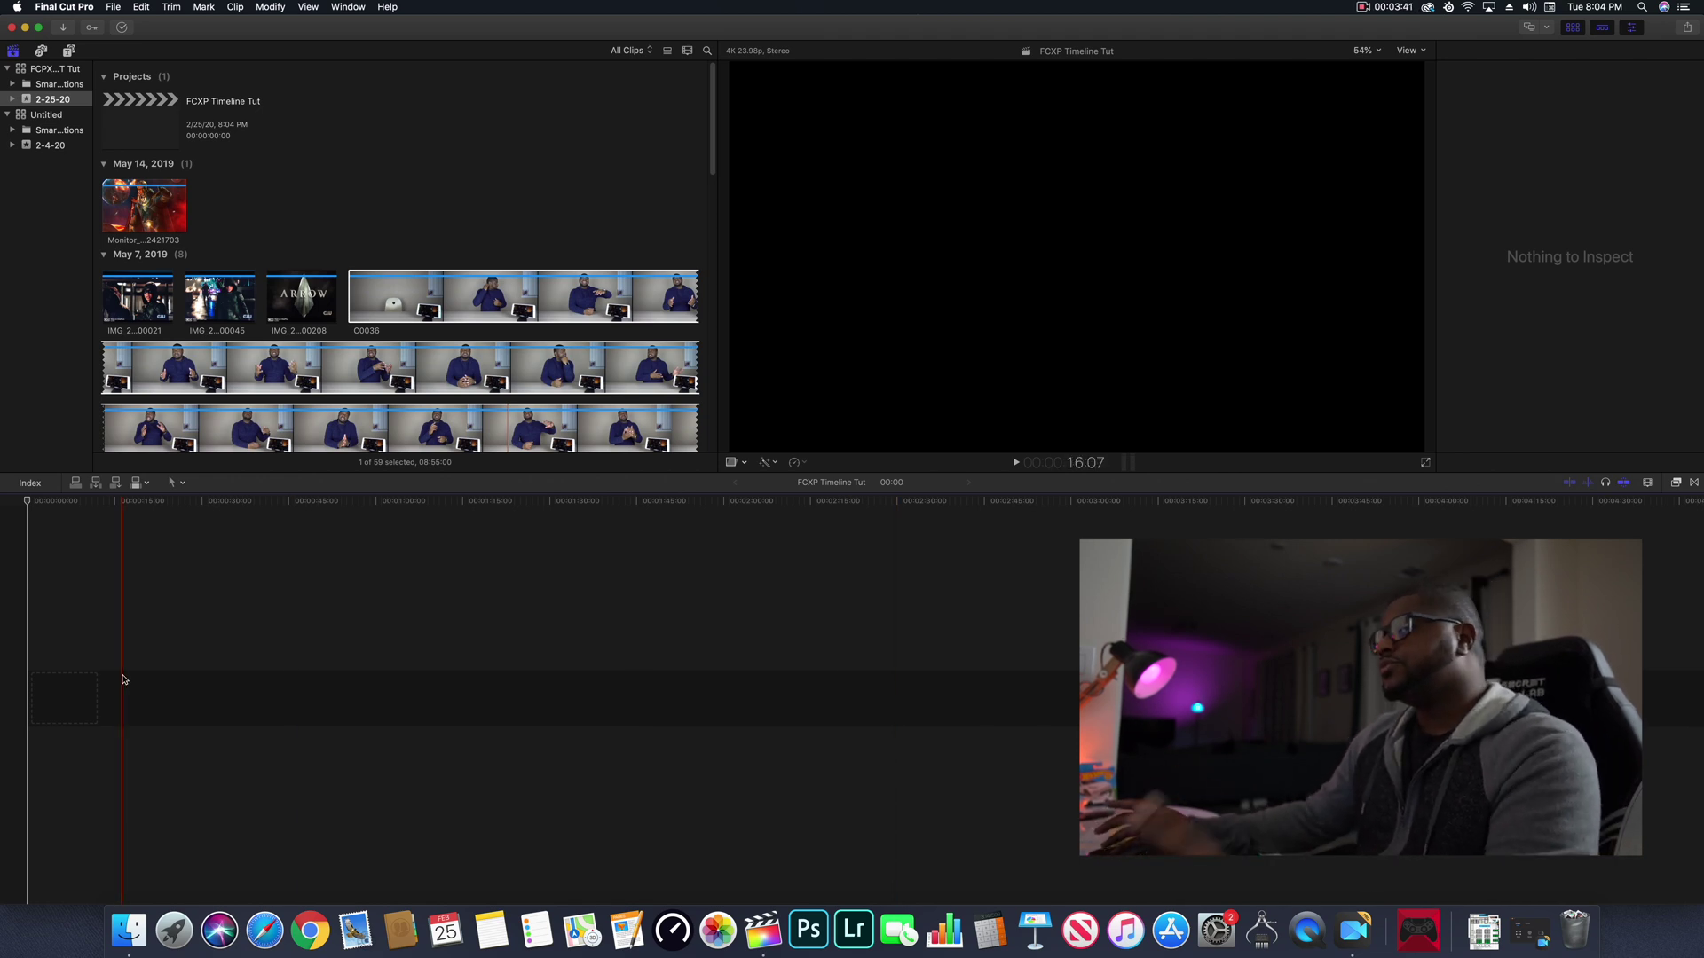
# Select clip C0036, show its Inspector, and drag it into the empty timeline.
pyautogui.click(455, 315)
pyautogui.press('super+4')
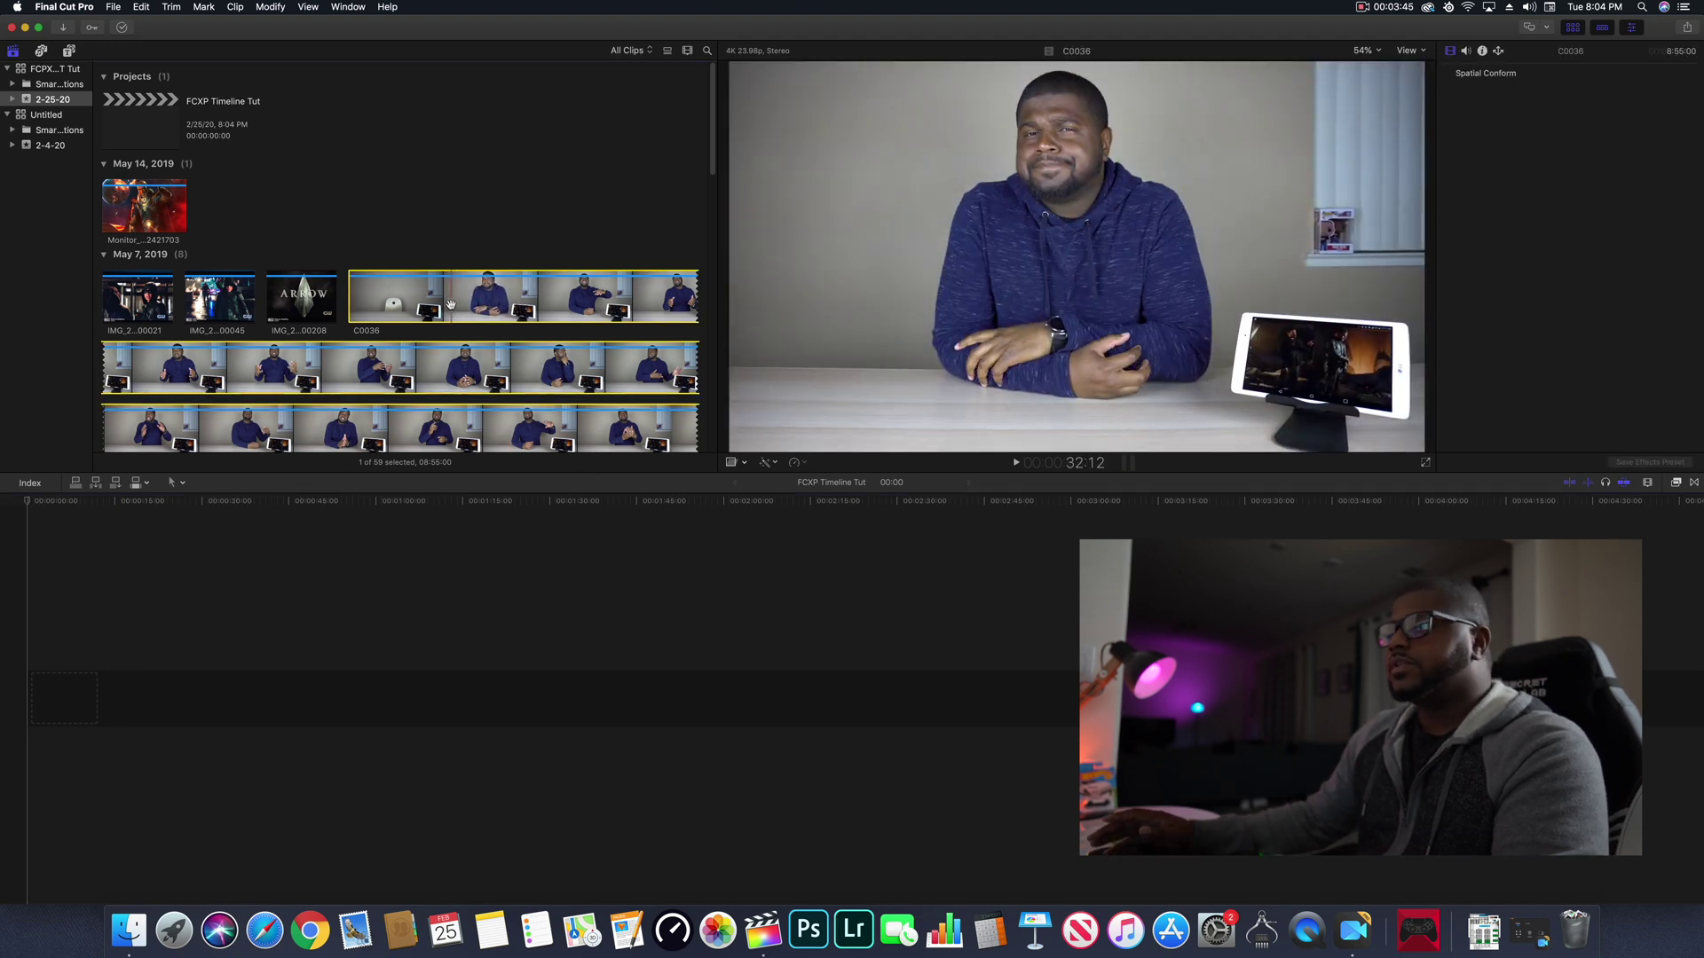
pyautogui.moveTo(451, 305); pyautogui.dragTo(142, 688)
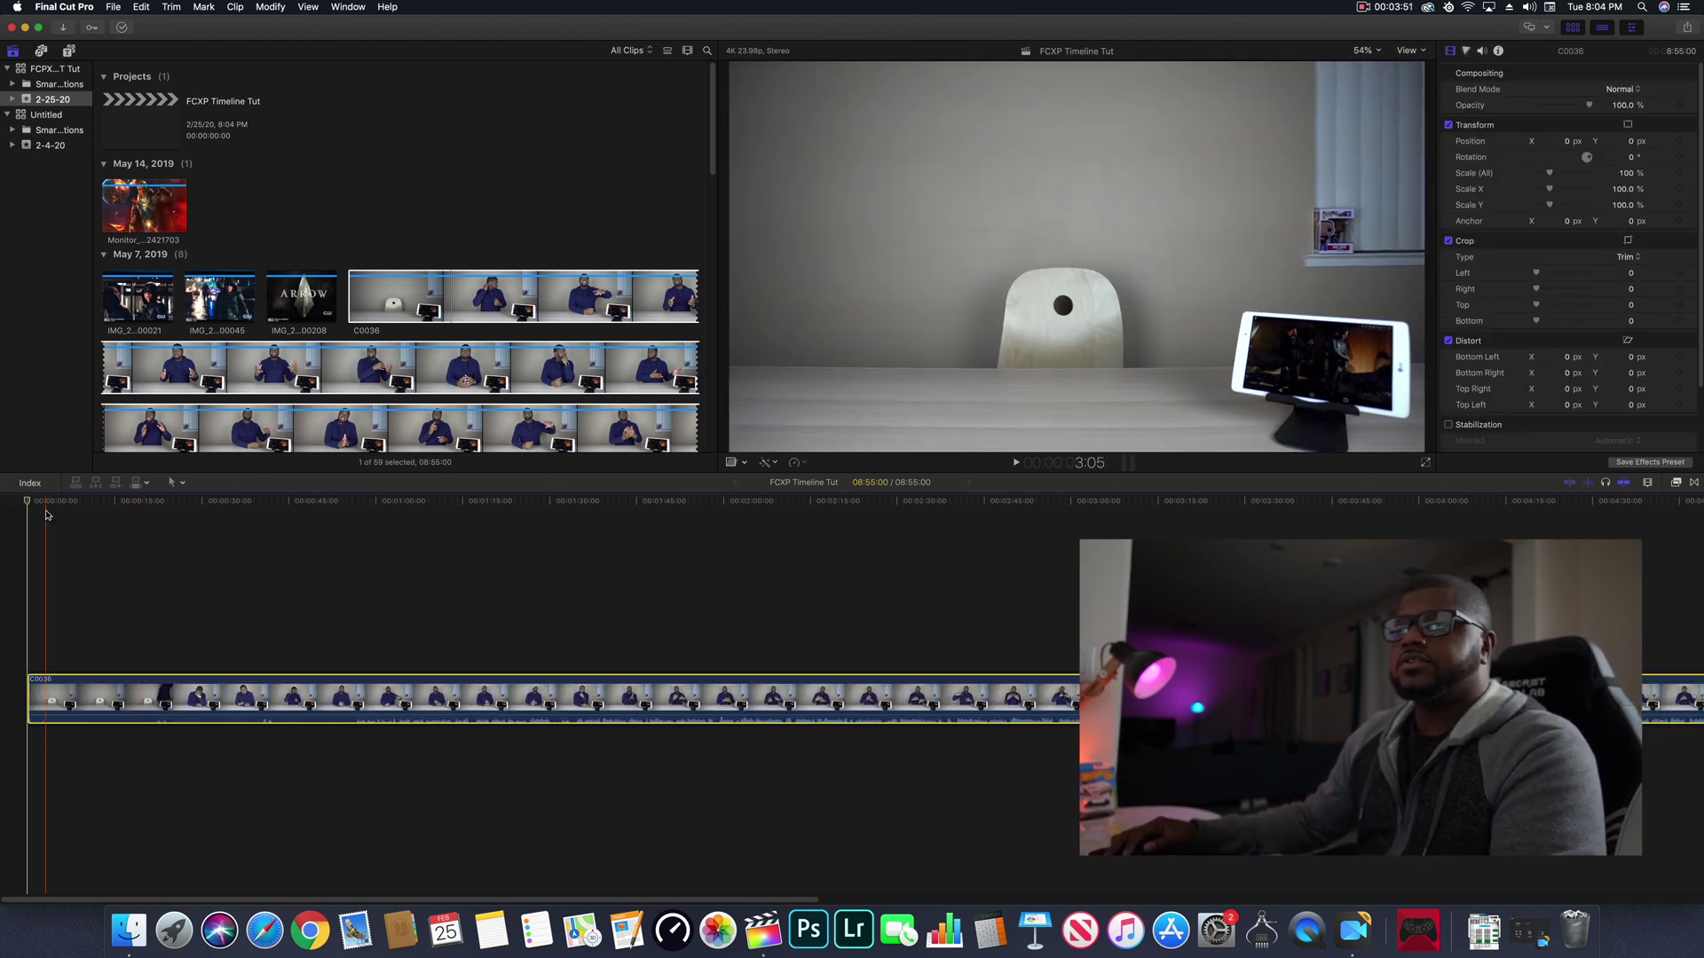
# Delete the dragged C0036 clip, then reselect it and append it with E.
pyautogui.moveTo(497, 501); pyautogui.dragTo(638, 502)
pyautogui.press('Home')
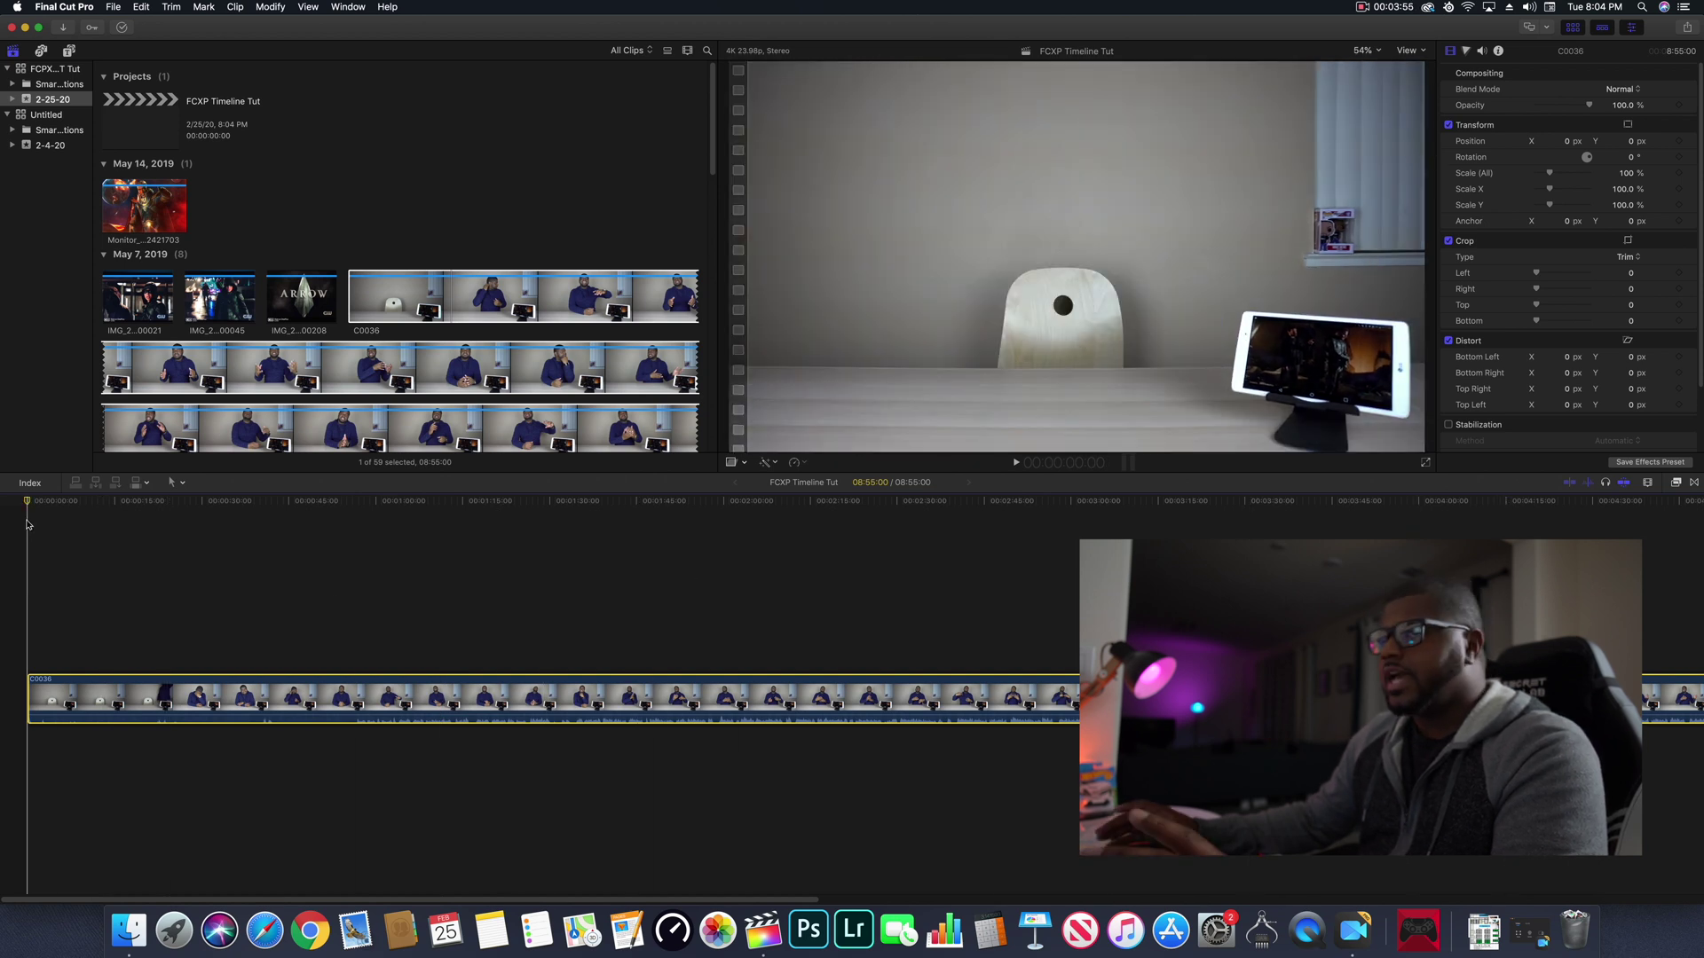
pyautogui.press('Delete')
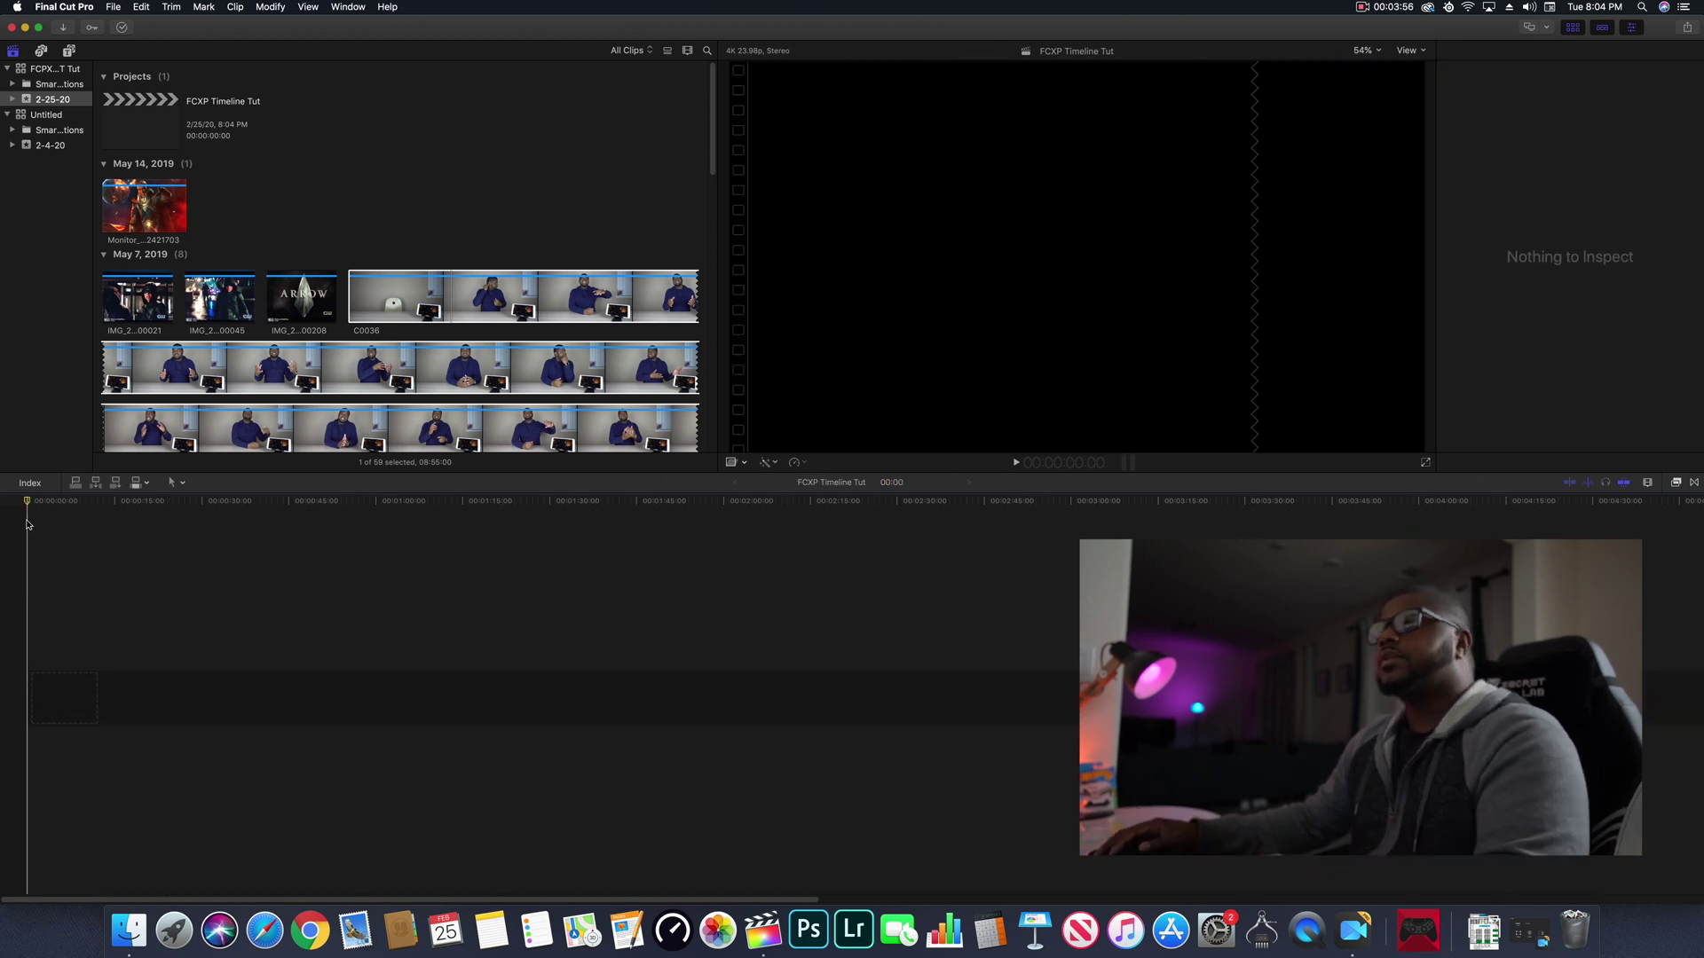
pyautogui.click(380, 292)
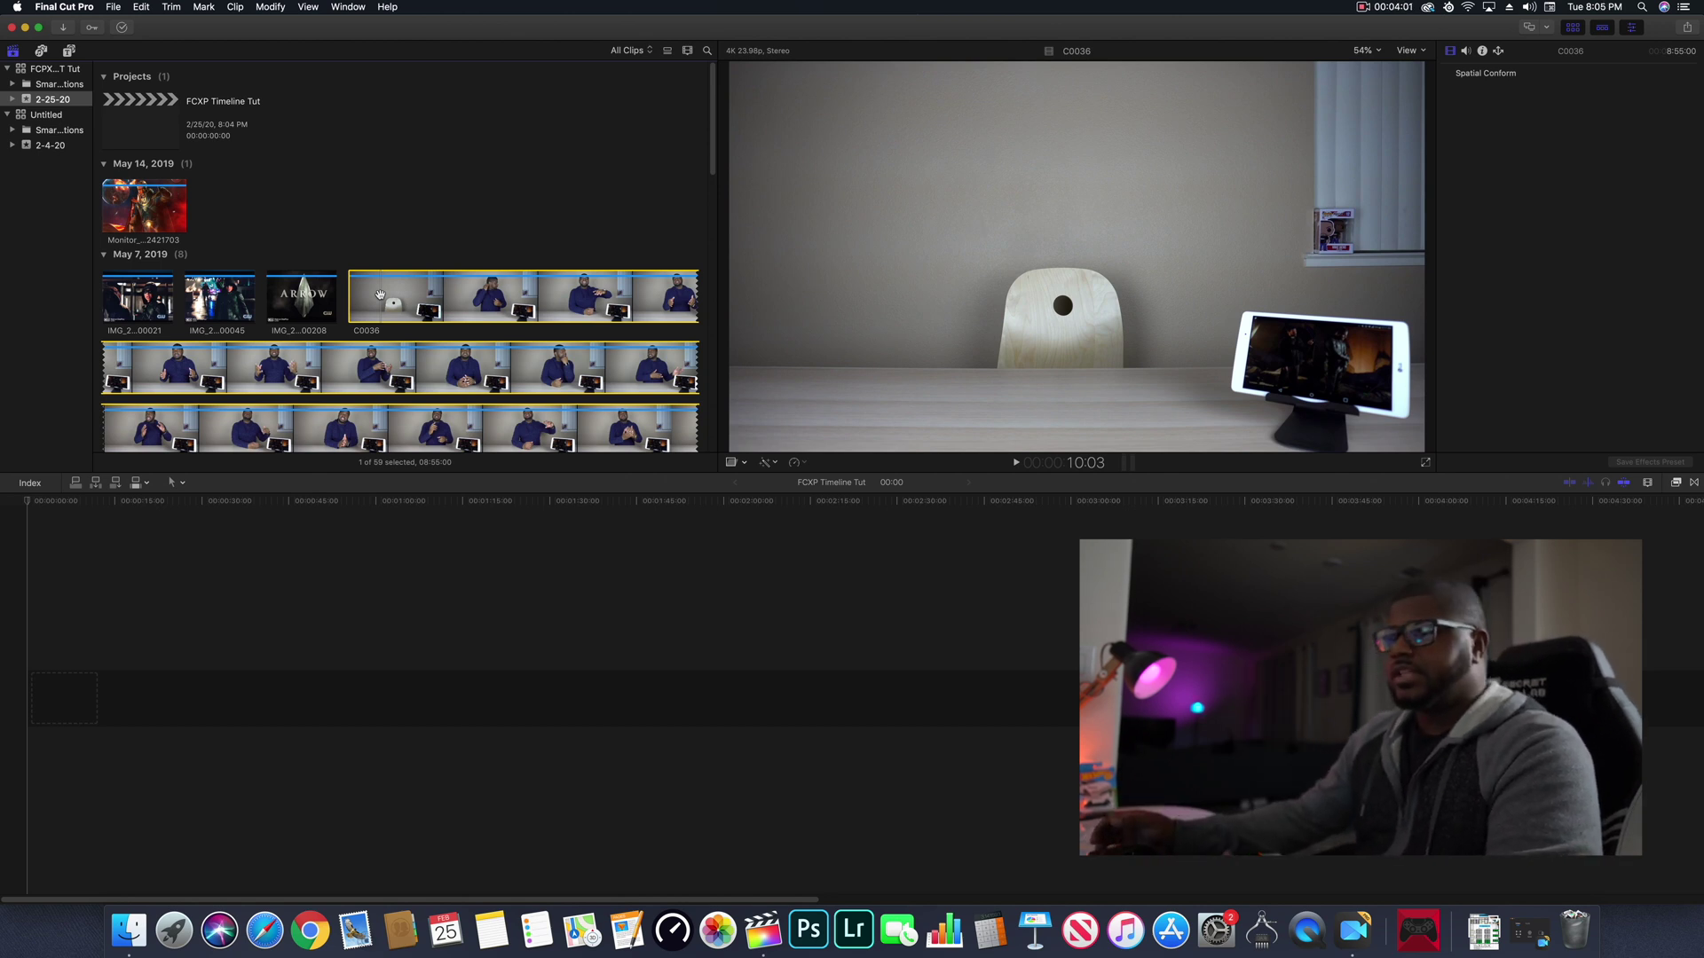
pyautogui.press('e')
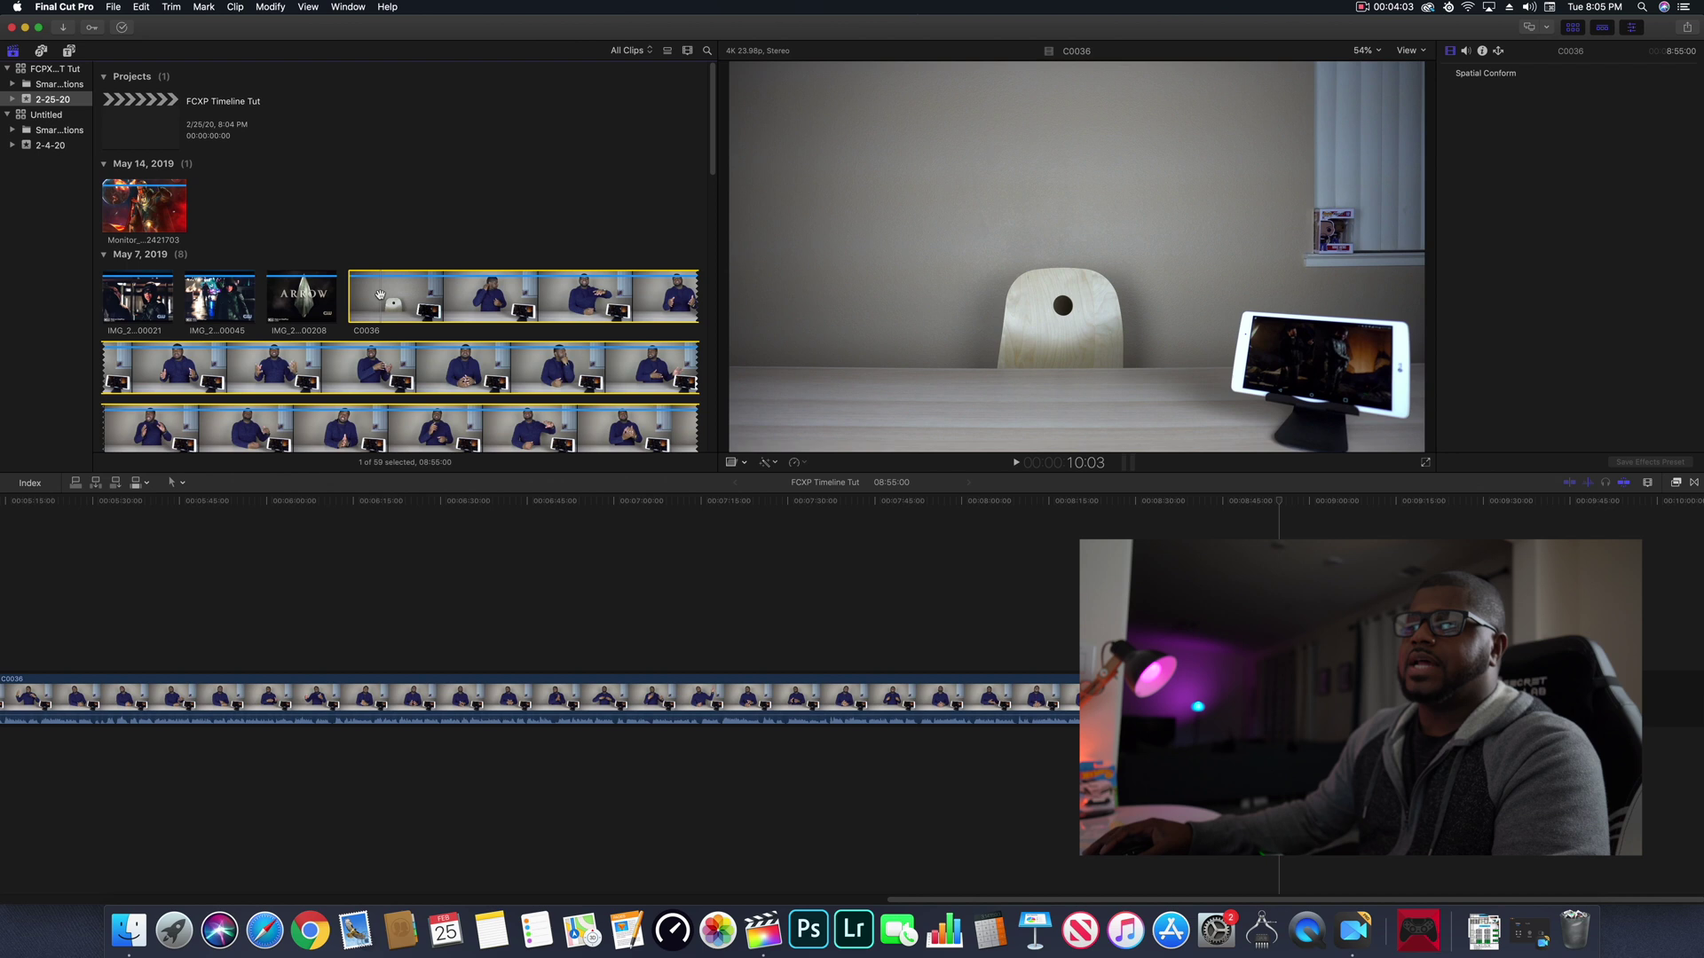
# Move the playhead to the timeline start at 00:00 and show C0036's Inspector with Cmd-4.
pyautogui.click(631, 571)
pyautogui.hscroll(-2, 484, 692)
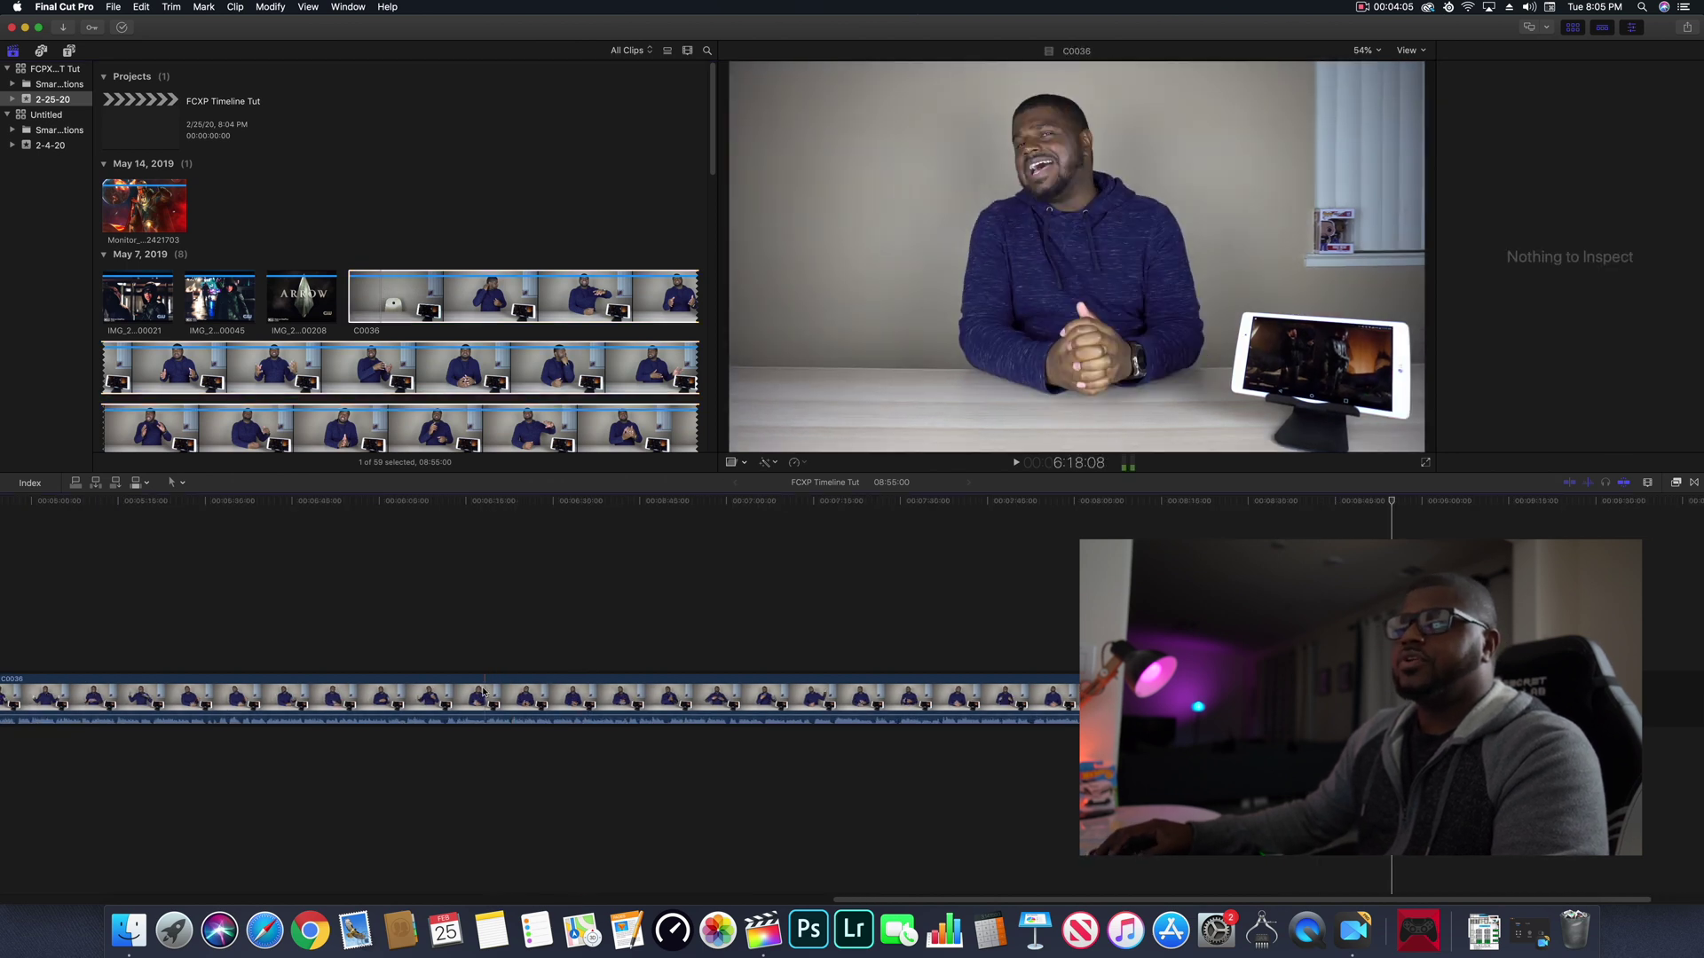
pyautogui.hscroll(-5, 444, 692)
pyautogui.hscroll(-5, 283, 640)
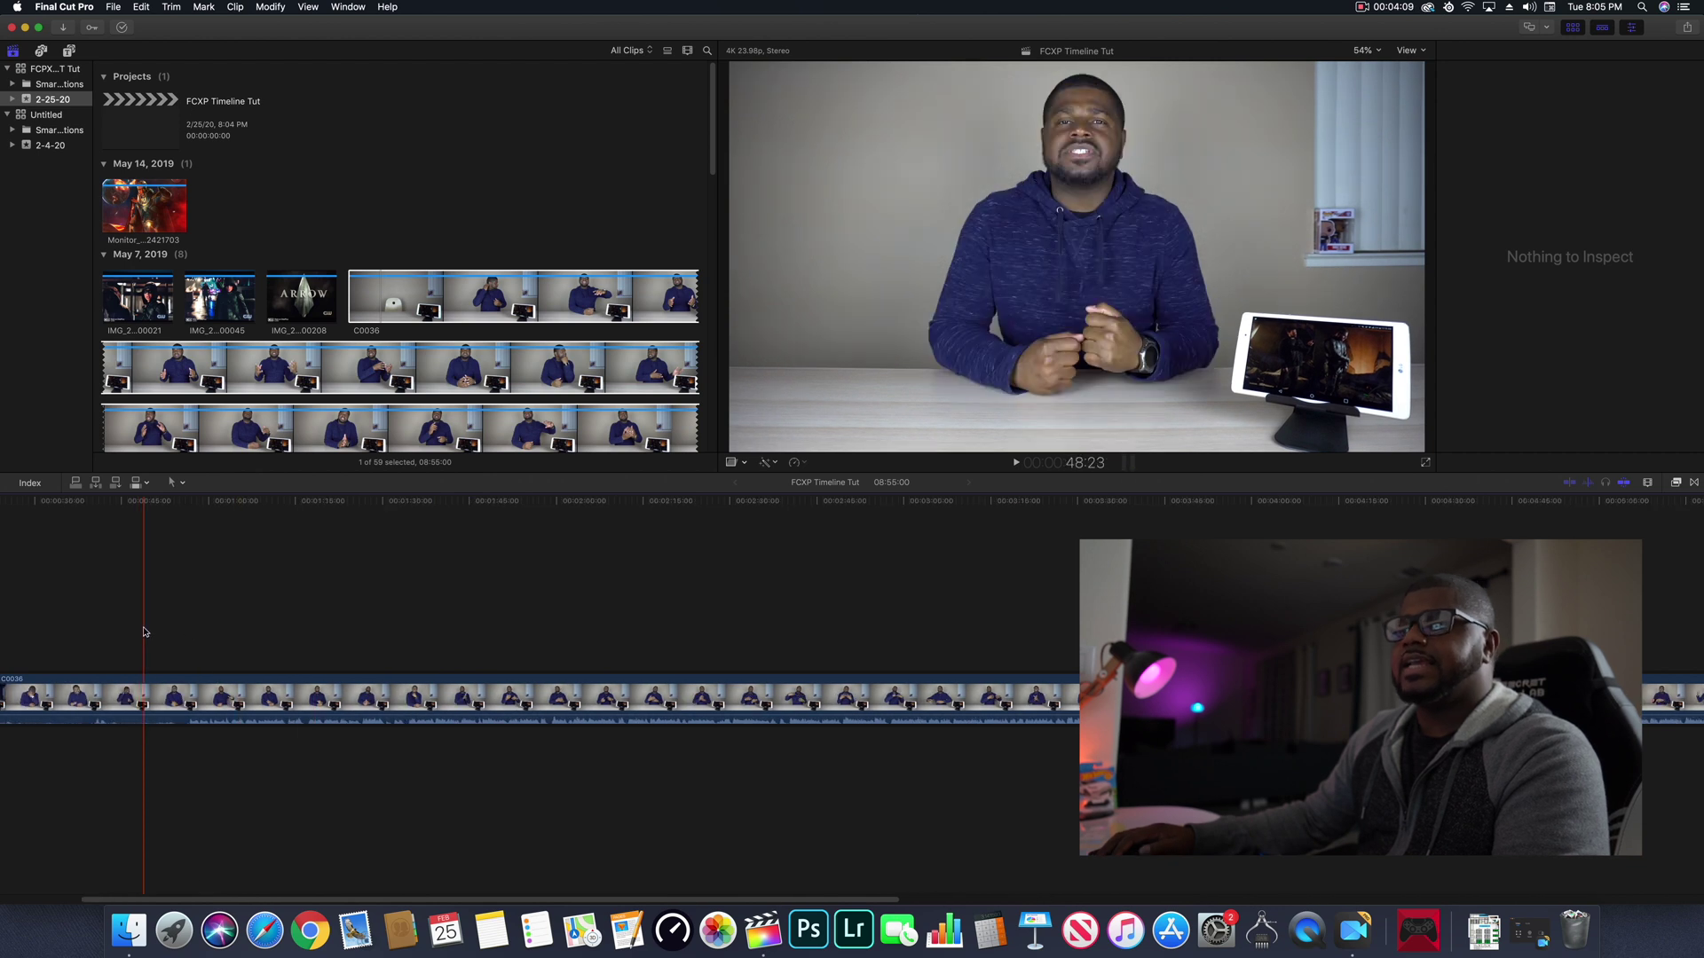
pyautogui.hscroll(-2, 144, 631)
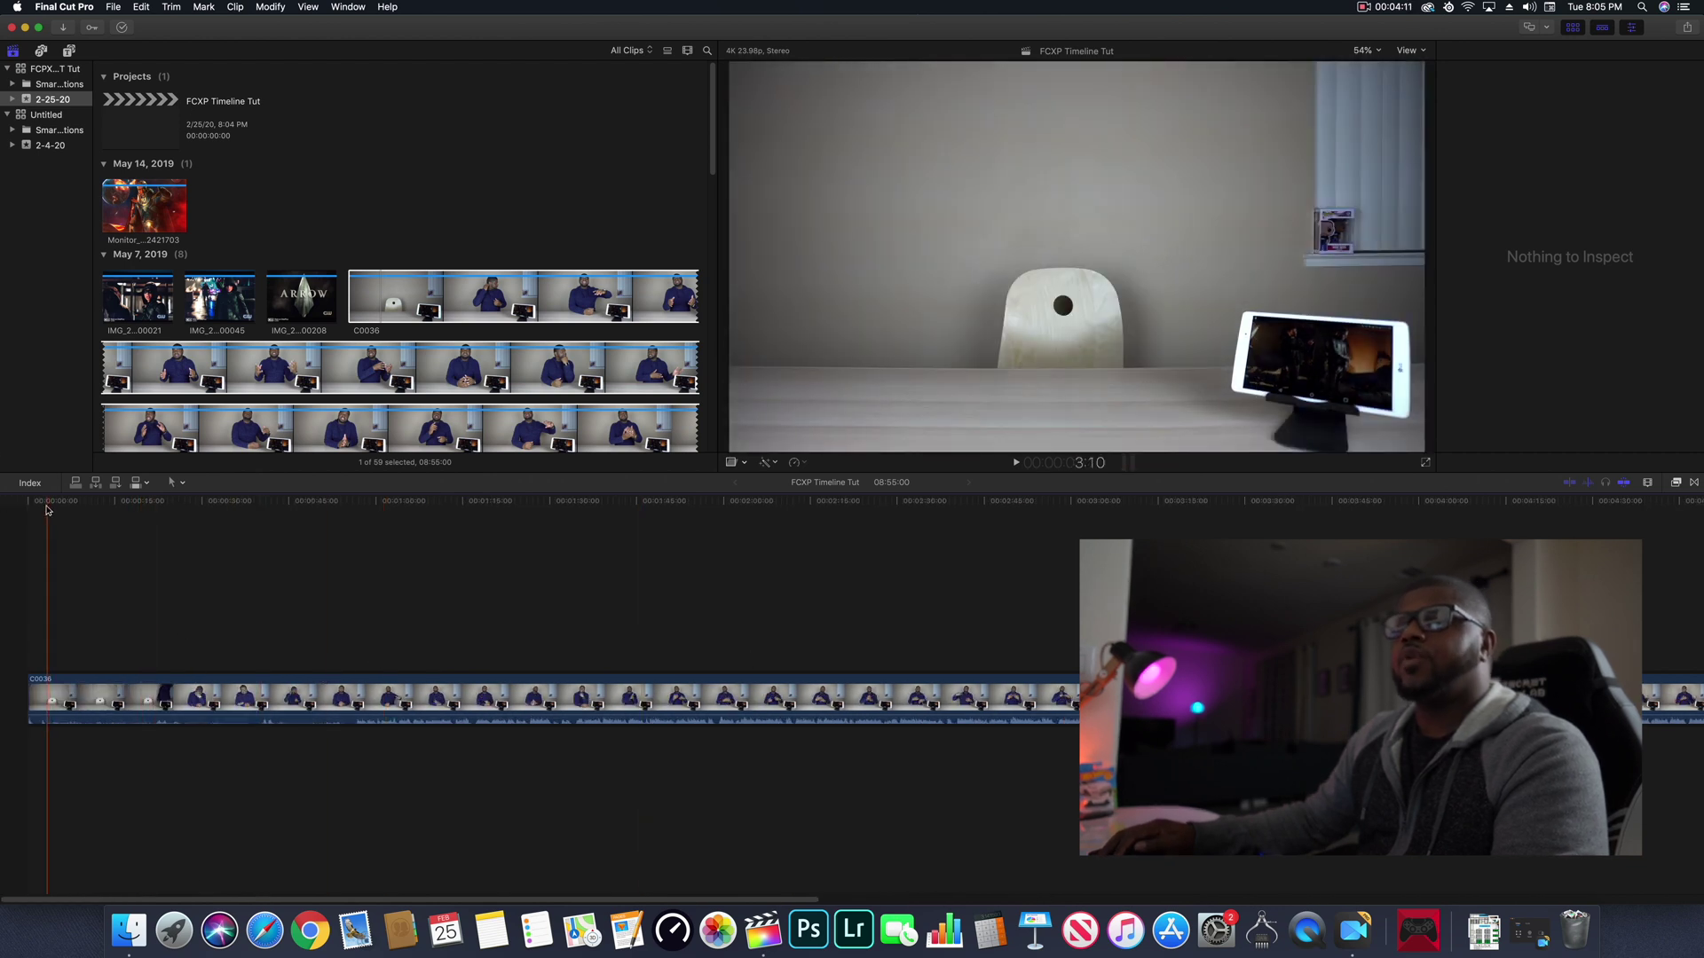
pyautogui.click(34, 502)
pyautogui.press('super+4')
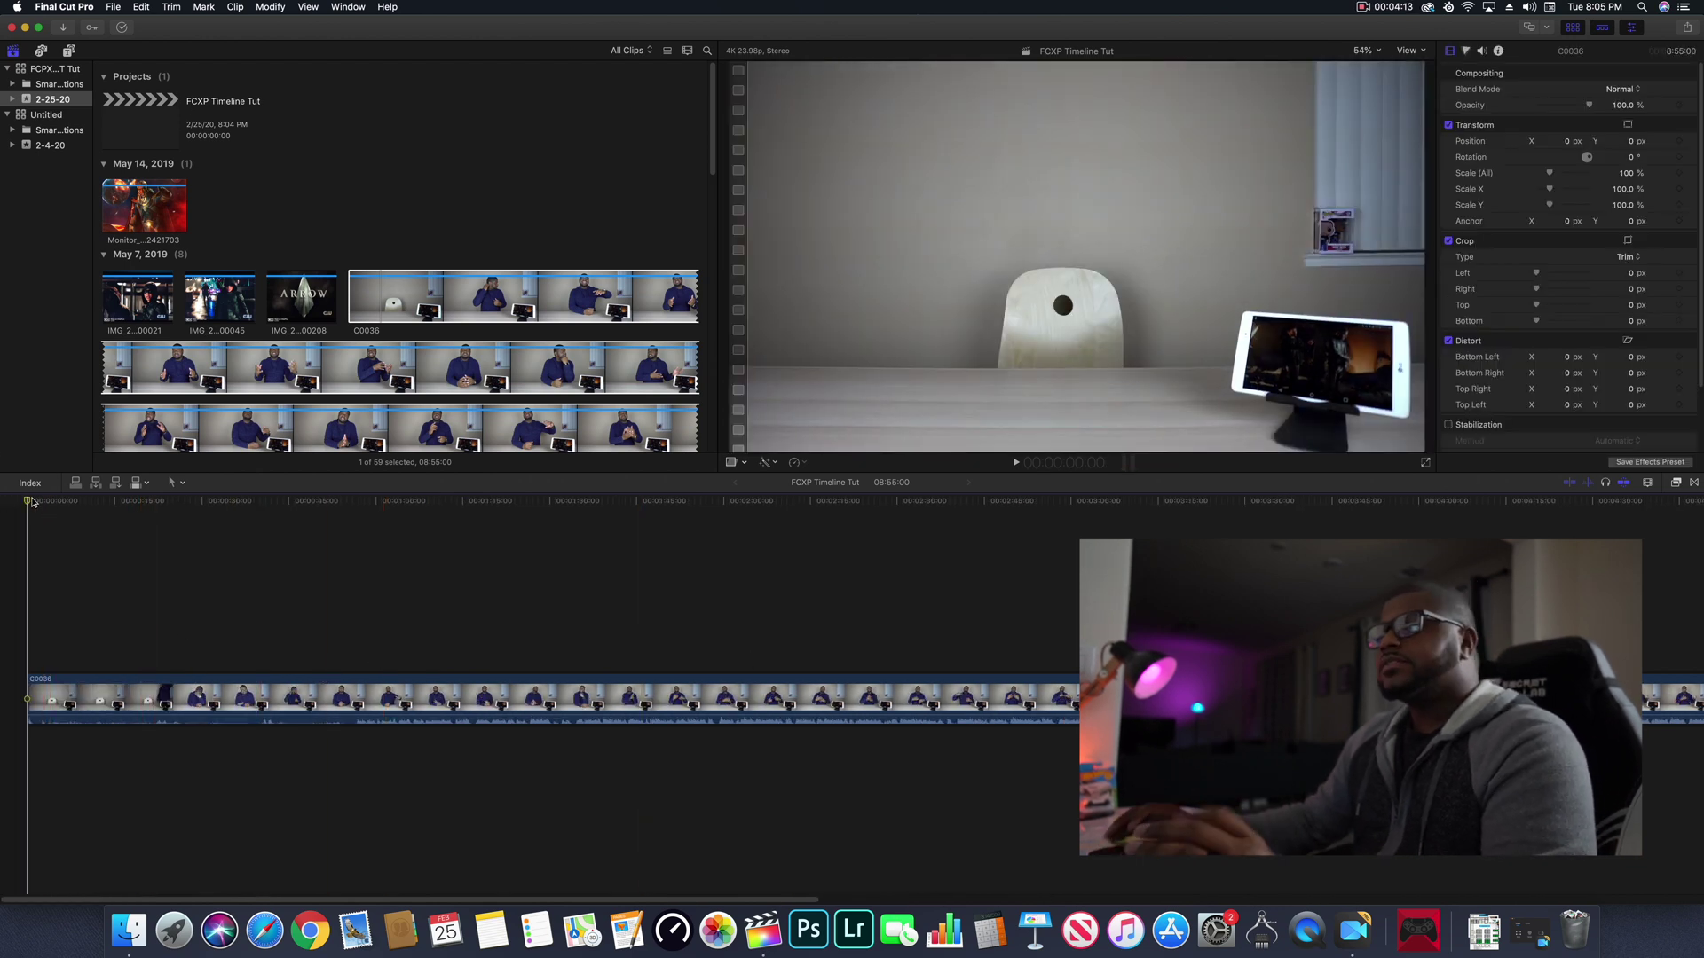